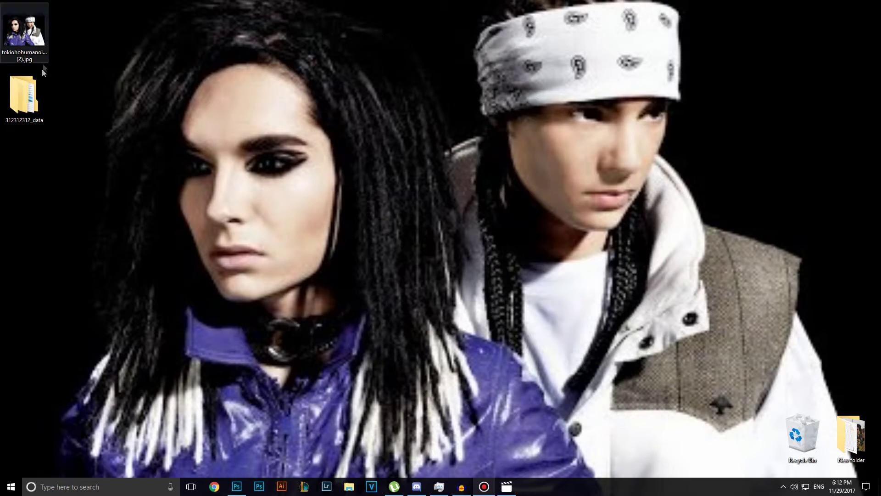
- Preview the 400×300 tokiohohumanoiguigaguim[1] (2).jpg desktop photo in Photos
right_click(33, 32)
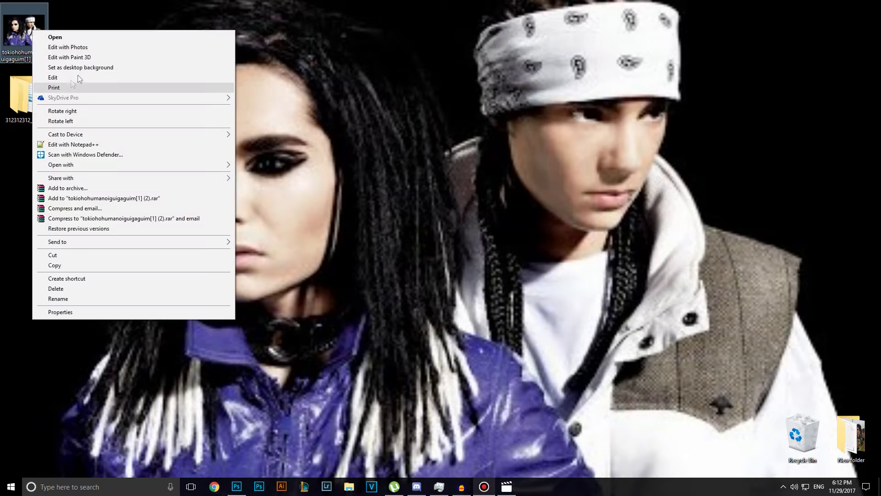
left_click(185, 64)
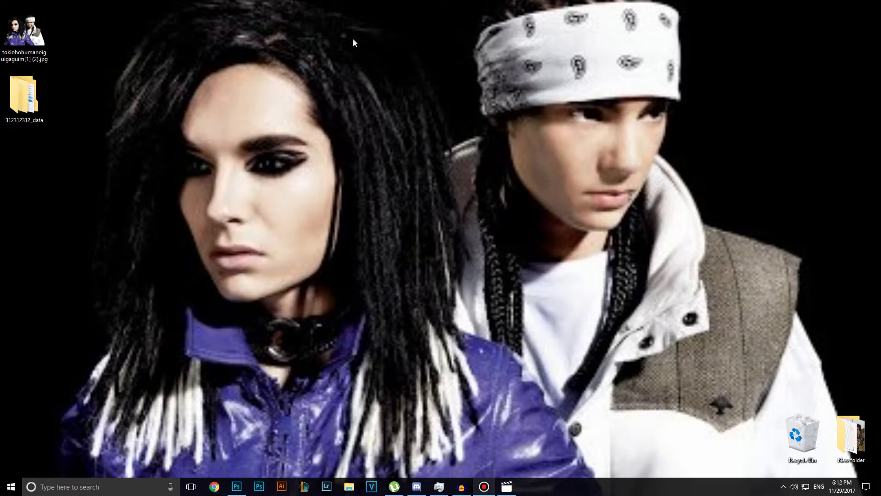
right_click(45, 37)
left_click(171, 203)
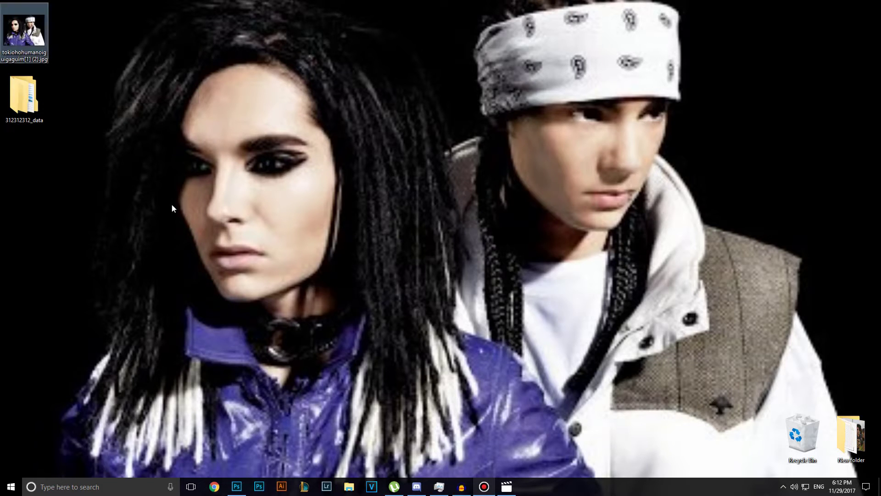
double_click(16, 43)
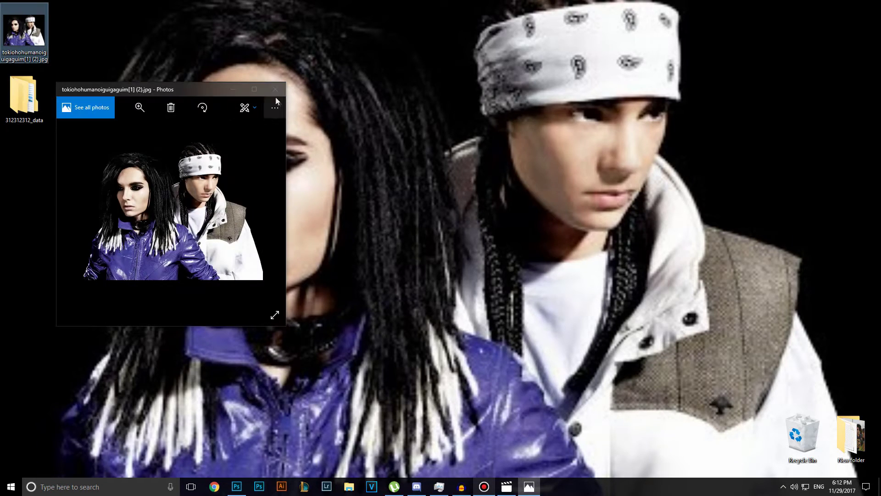
left_click(274, 90)
left_click_drag(122, 35, 728, 414)
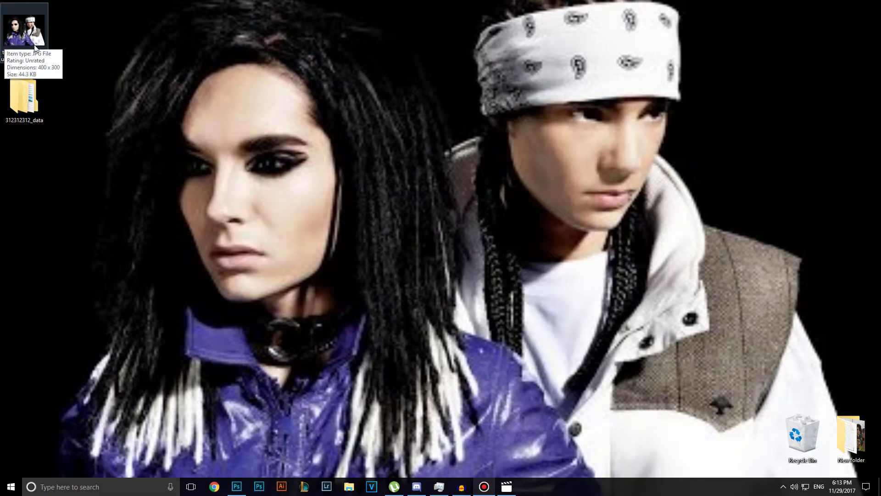
left_click_drag(111, 26, 698, 378)
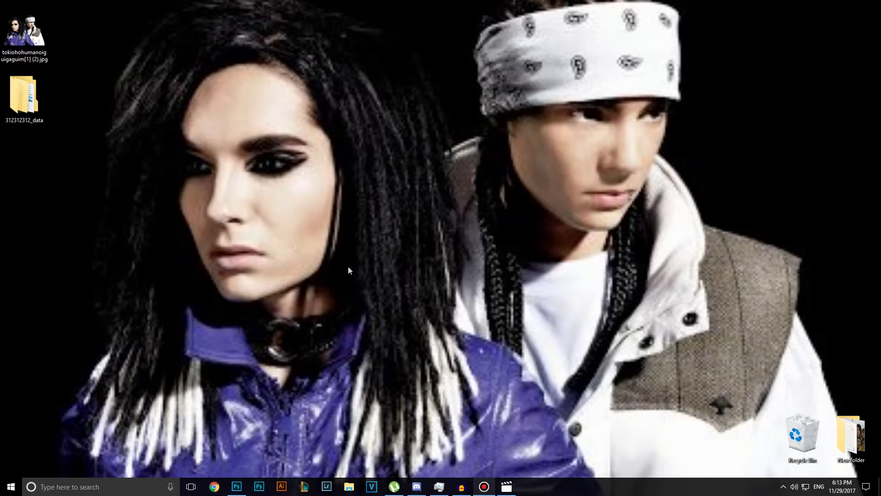
- View the photo again with the viewer moved right, close it, and bring up Photoshop's start screen
double_click(17, 40)
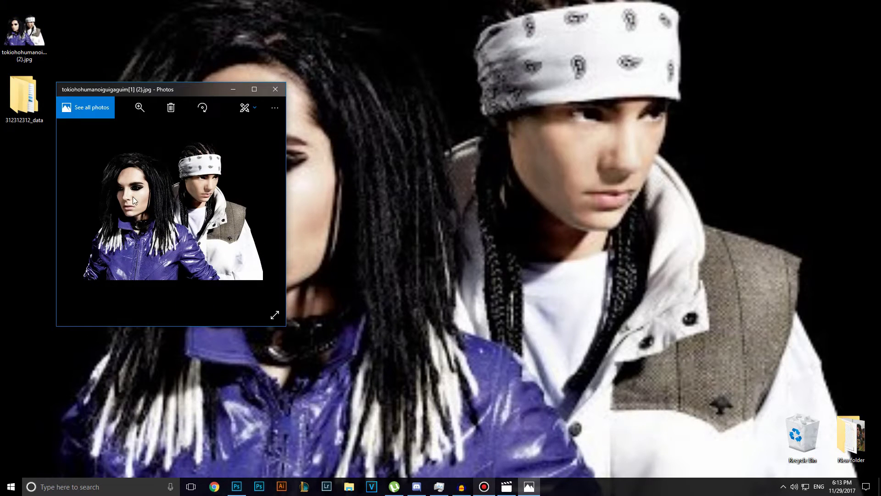
left_click_drag(122, 104, 551, 140)
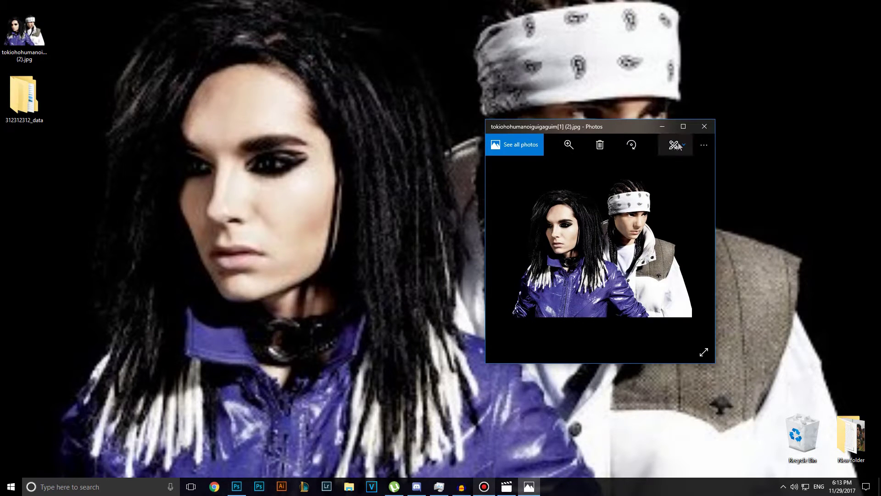
left_click(705, 126)
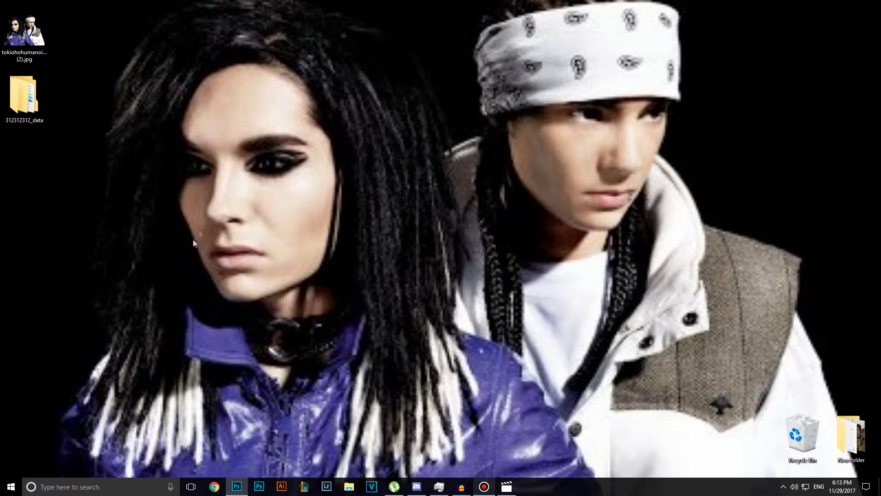
left_click(237, 487)
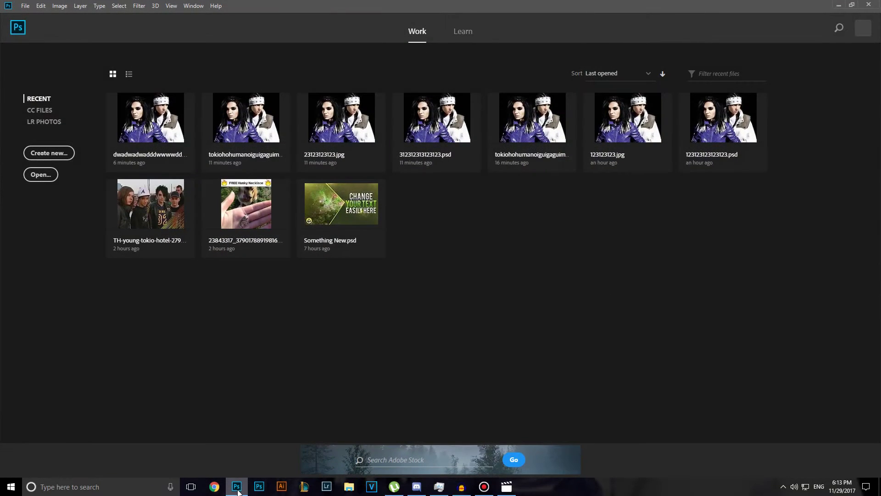
- Restore the Photoshop window to a smaller size so the desktop is visible
left_click(25, 6)
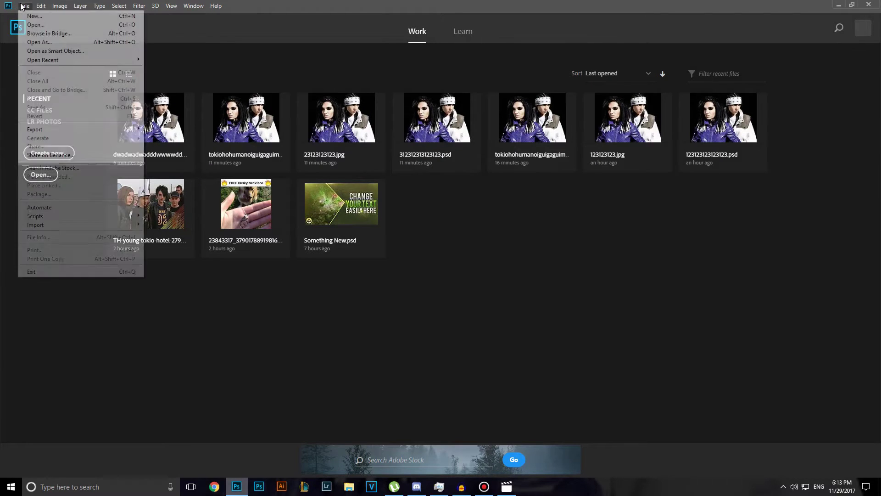
left_click(25, 6)
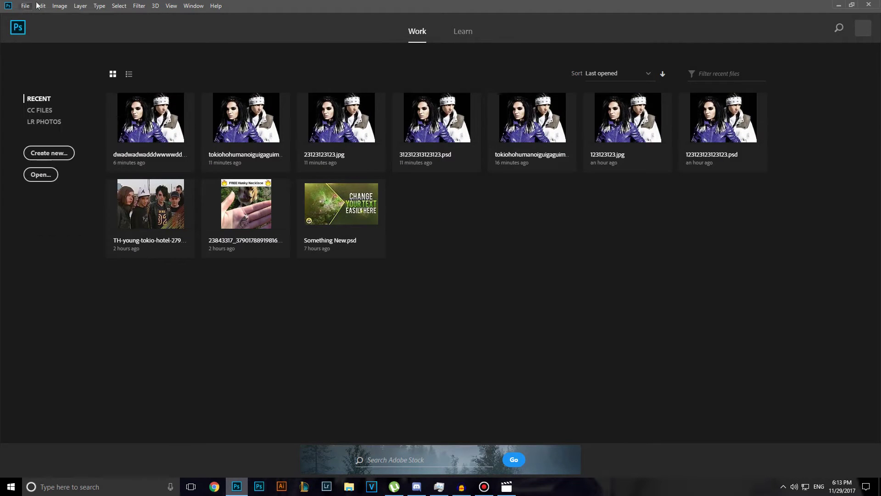
left_click(838, 5)
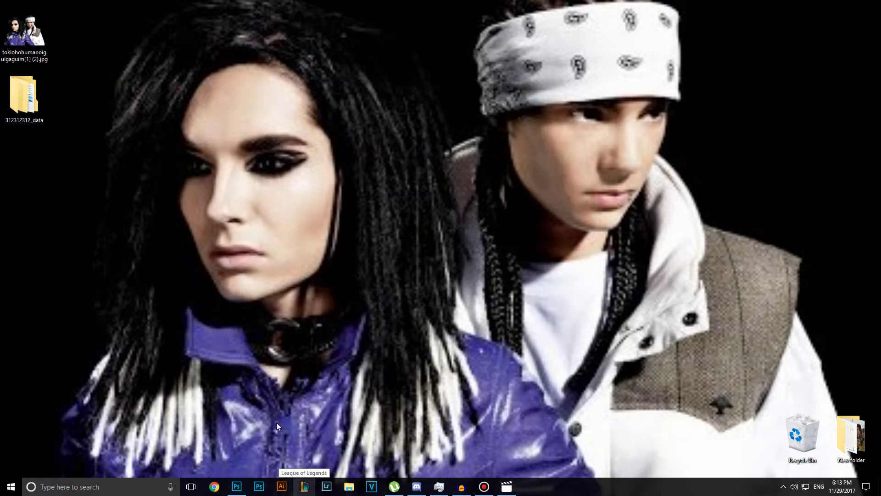
left_click(237, 487)
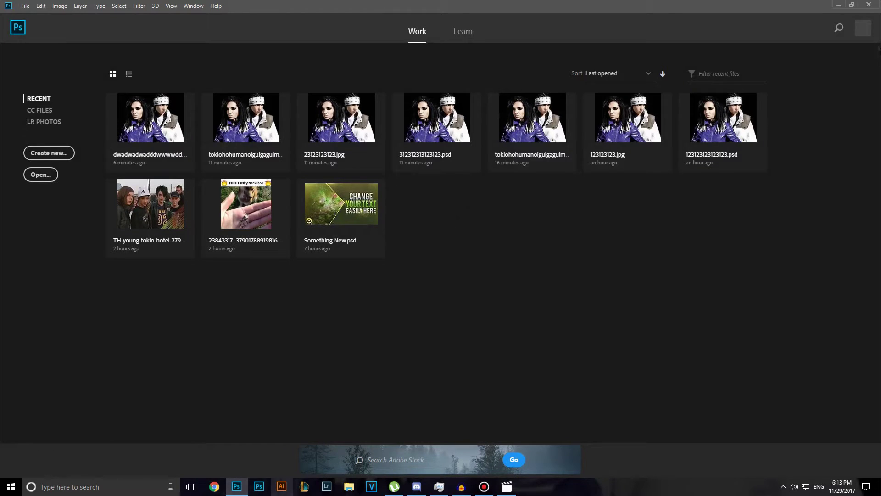
left_click(855, 5)
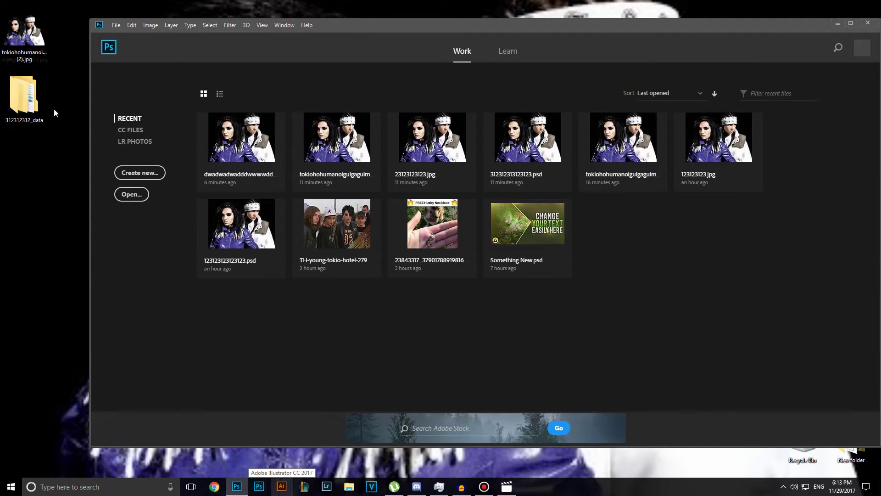
- Drag tokiohohumanoiguigaguim[1] (2).jpg from the desktop into Photoshop to open it
left_click_drag(33, 54, 22, 198)
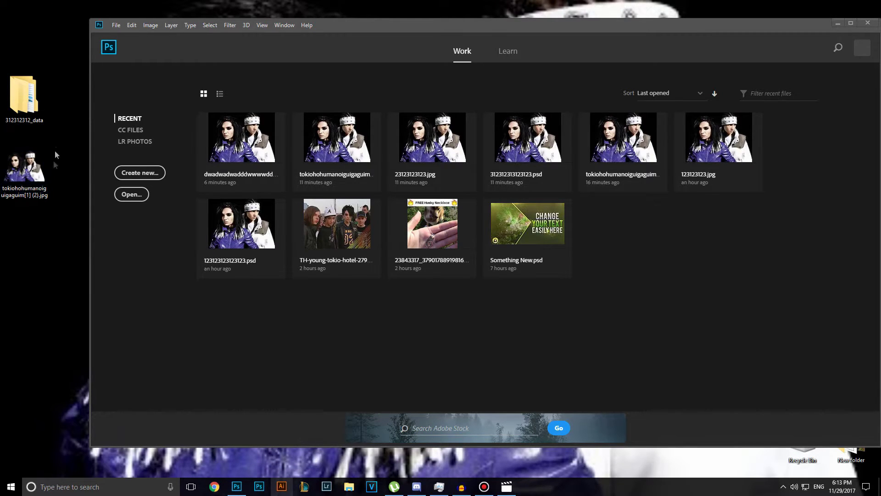
left_click(3, 133)
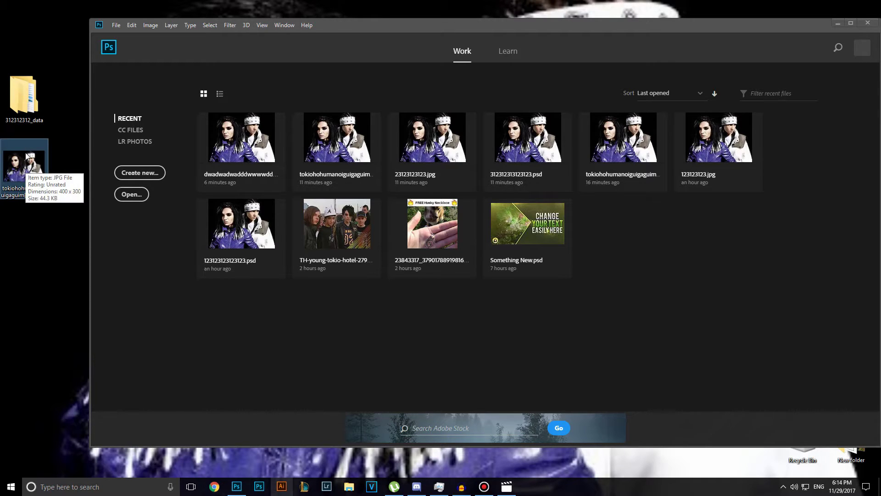
left_click_drag(27, 156, 265, 306)
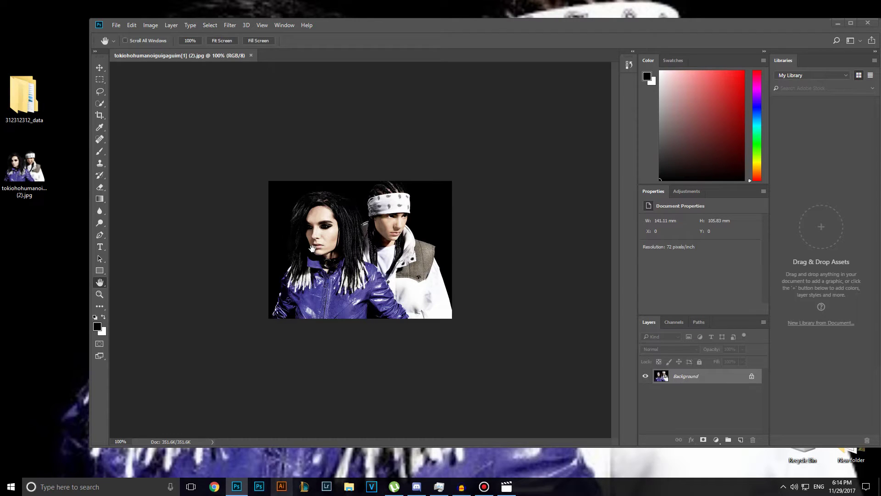
- Duplicate the Background layer into a new document and fit it on screen
left_click_drag(312, 249, 313, 249)
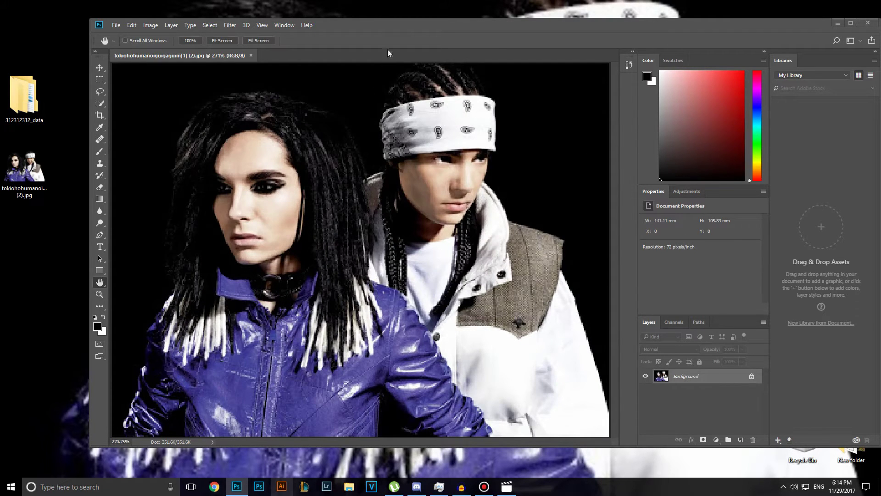
double_click(389, 24)
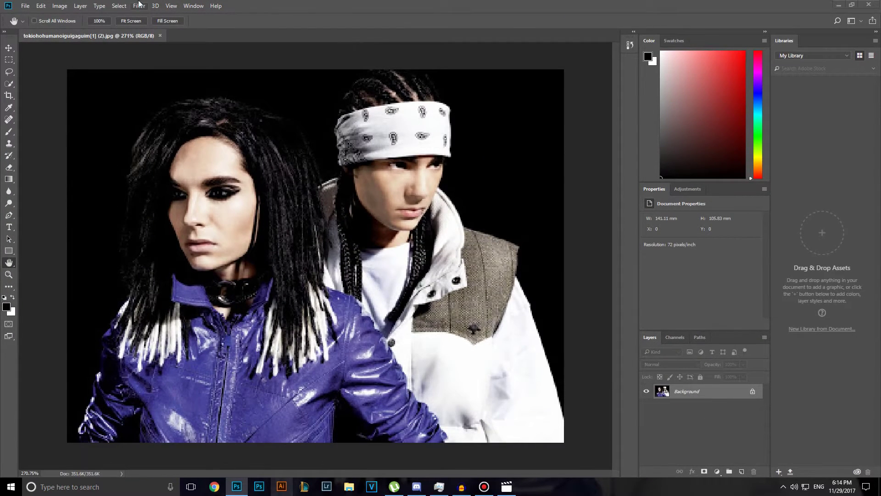
right_click(731, 392)
left_click(760, 281)
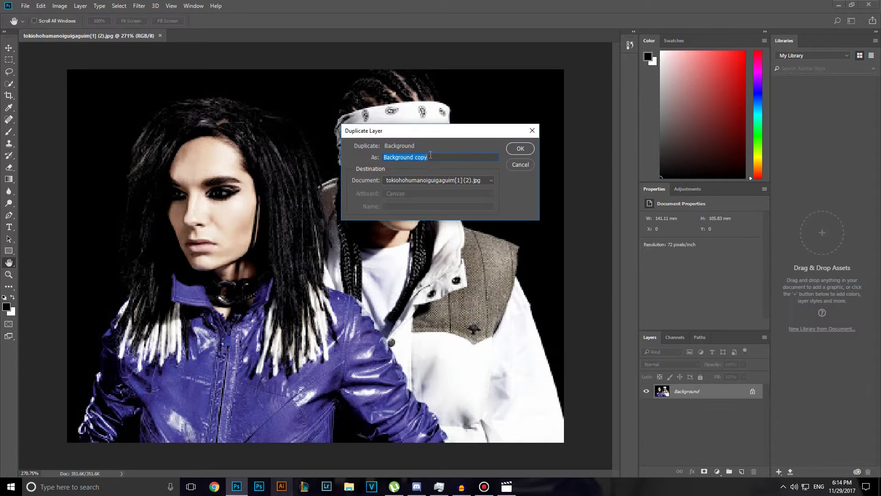
left_click(474, 181)
left_click(472, 188)
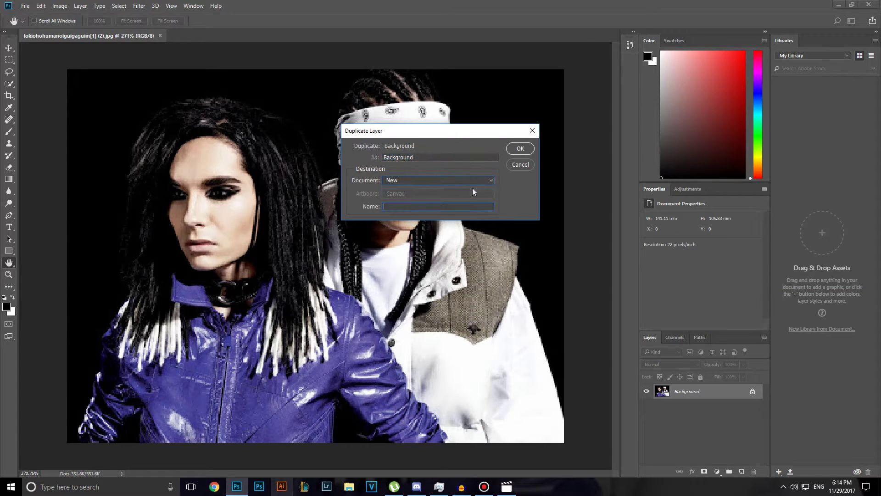
left_click(520, 148)
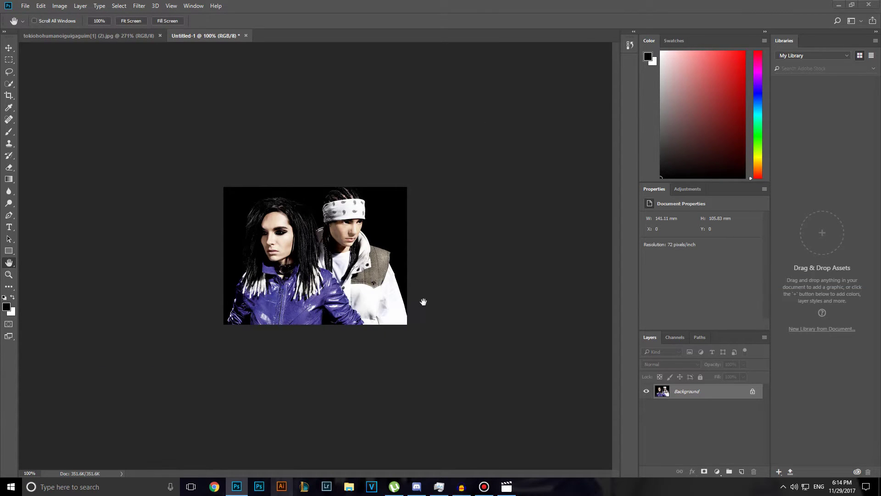
key("ctrl+0")
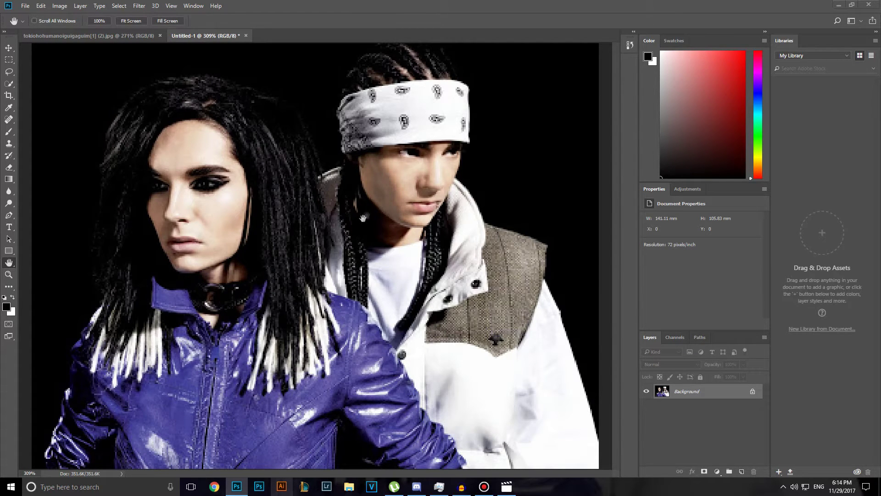
- Compare the original jpg tab with the Untitled-1 tab
left_click(123, 36)
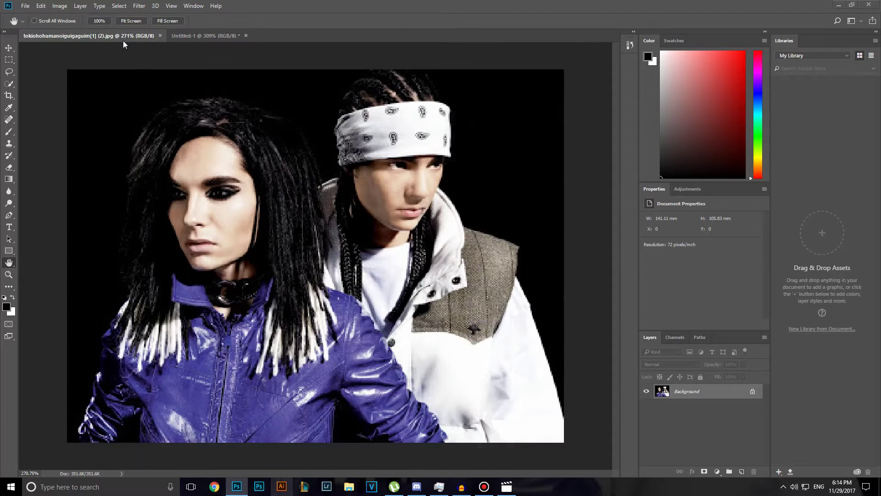
left_click(199, 39)
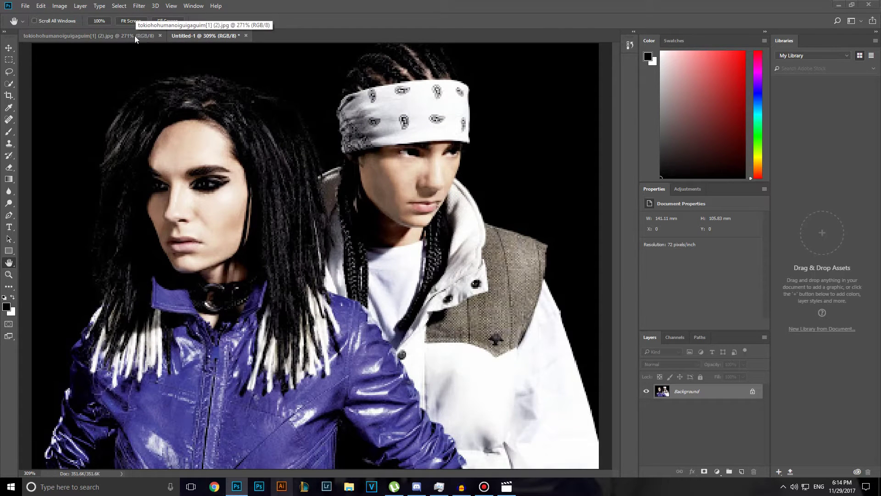
left_click(132, 38)
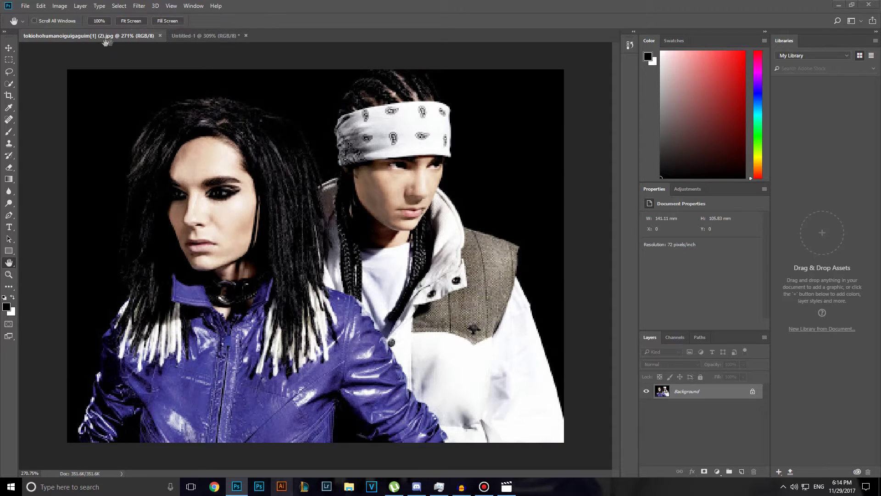
left_click(42, 5)
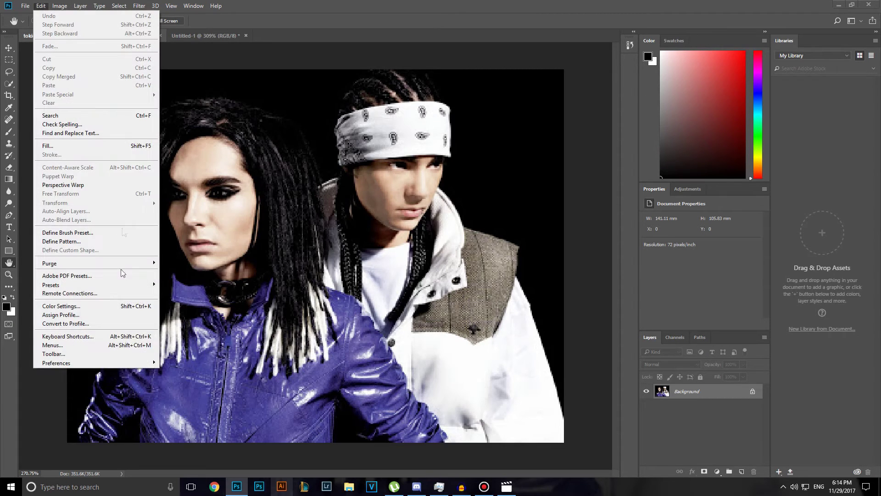
- Tick Enable Preserve Details 2.0 Upscale in the Technology Previews preferences and confirm
mouse_move(124, 365)
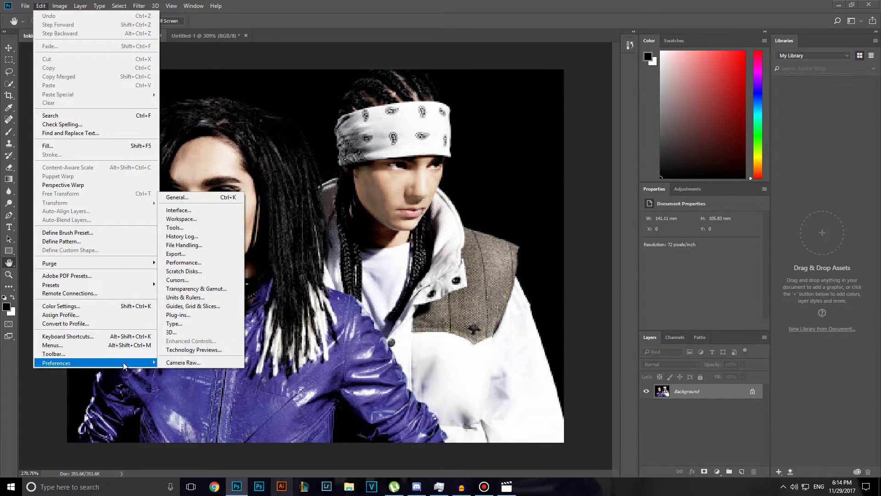
left_click(186, 350)
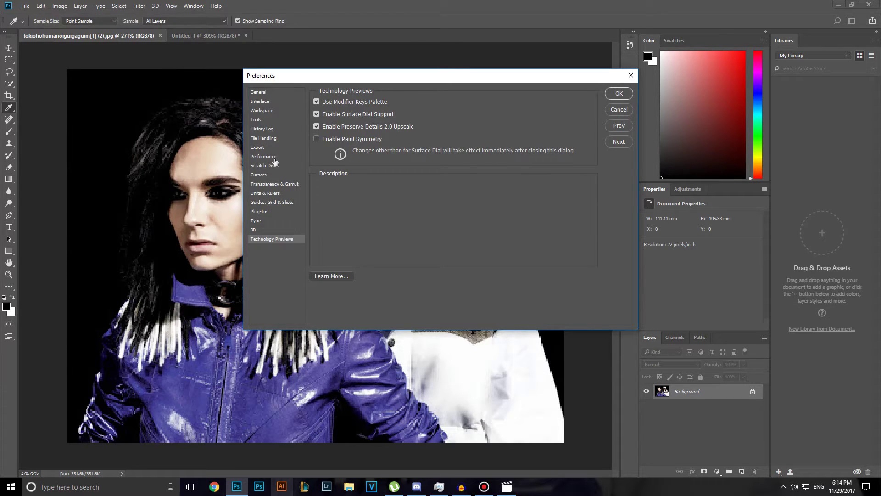
mouse_move(316, 125)
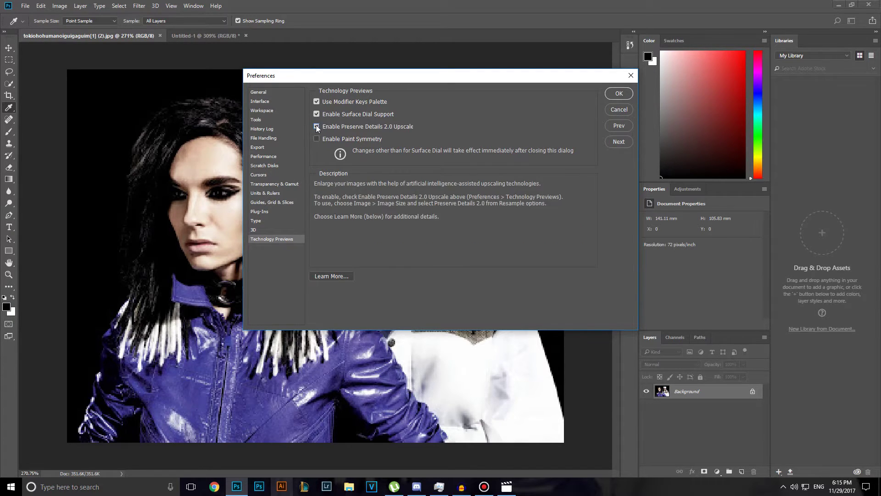
left_click(316, 127)
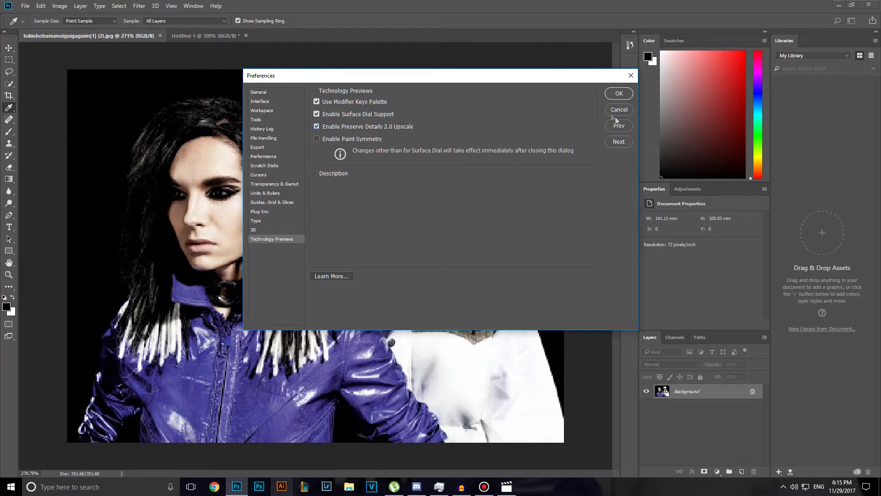
mouse_move(317, 128)
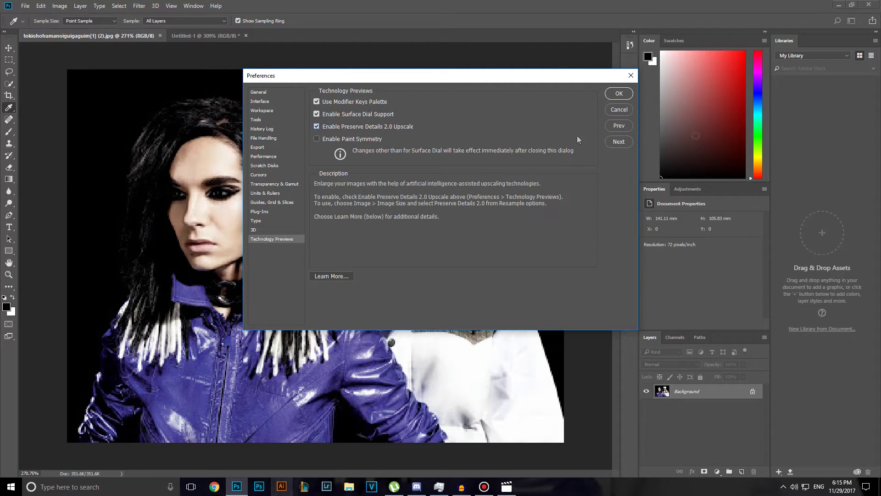
left_click(619, 93)
key("h")
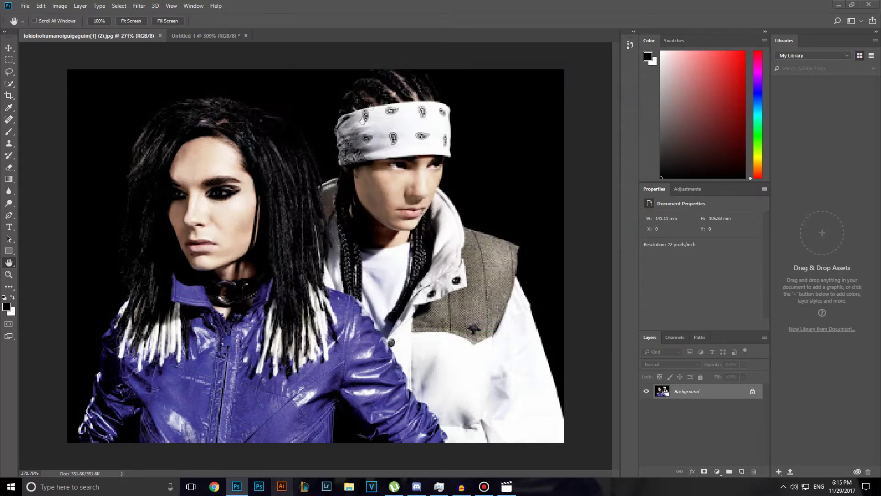
- In Image Size, keep Preserve Details 2.0 resampling and set resolution to 300 pixels/inch
left_click(57, 8)
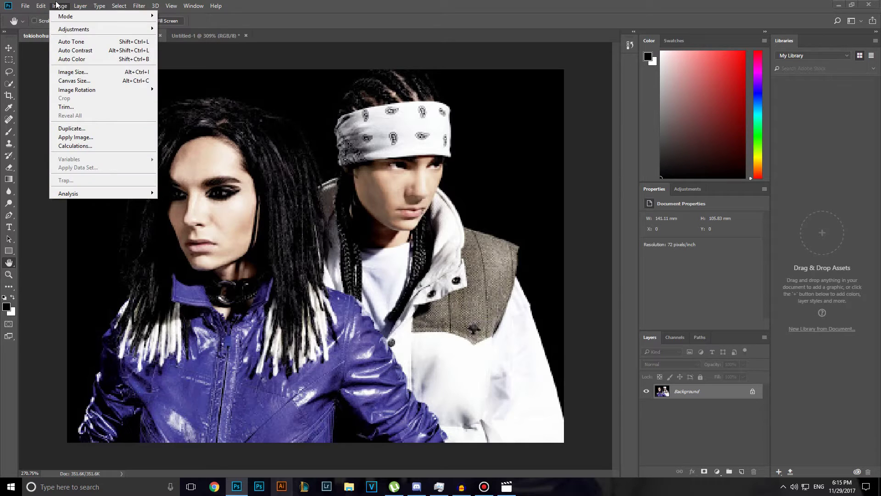
left_click(84, 72)
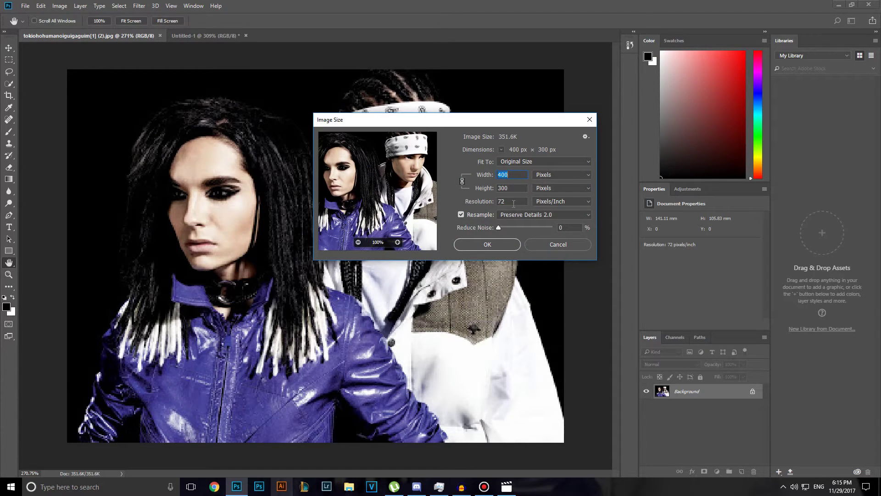
left_click(521, 215)
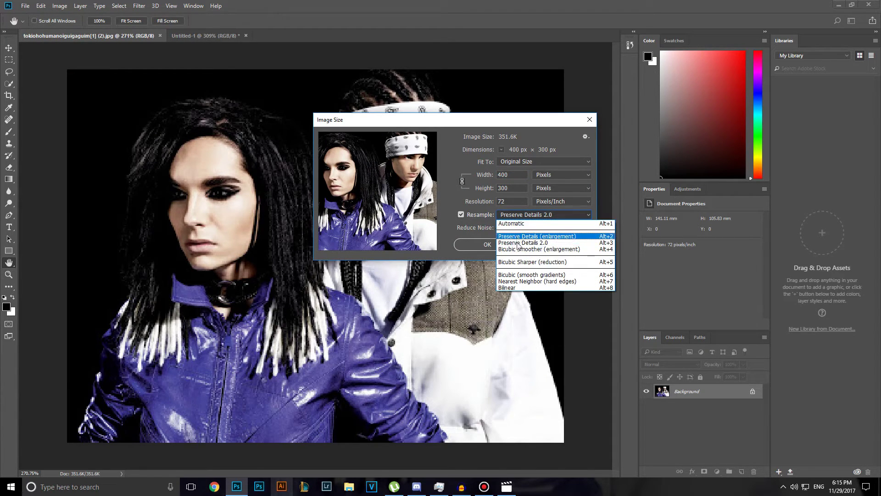
left_click(519, 236)
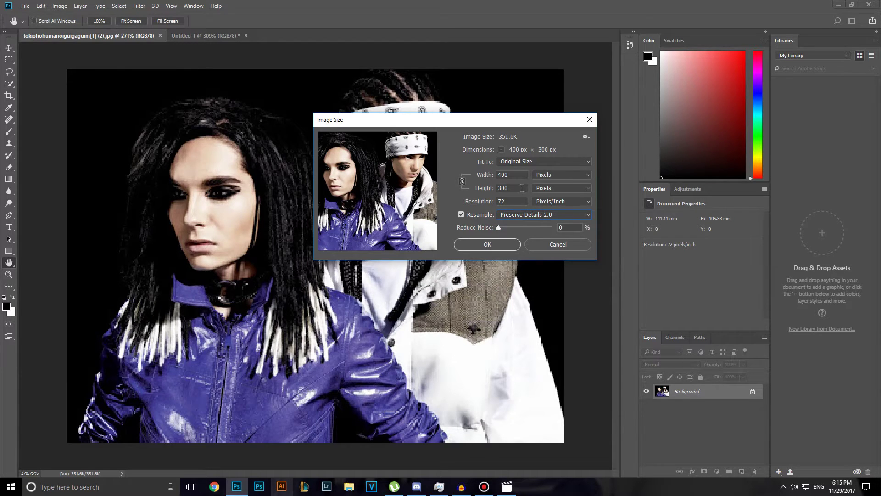
double_click(522, 204)
type("3")
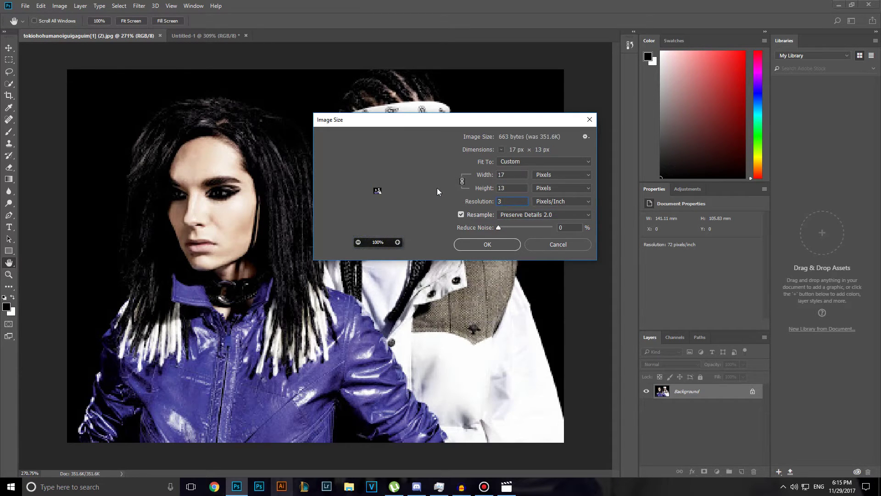
type("00")
left_click(547, 202)
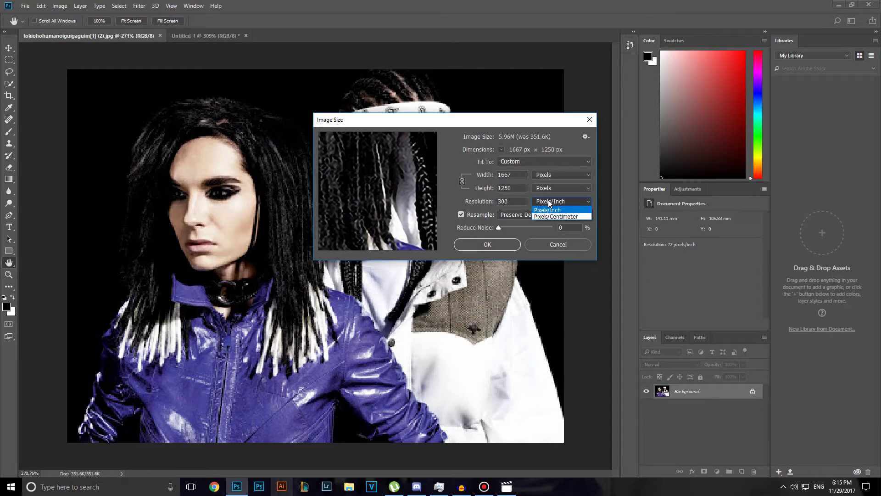
left_click(550, 202)
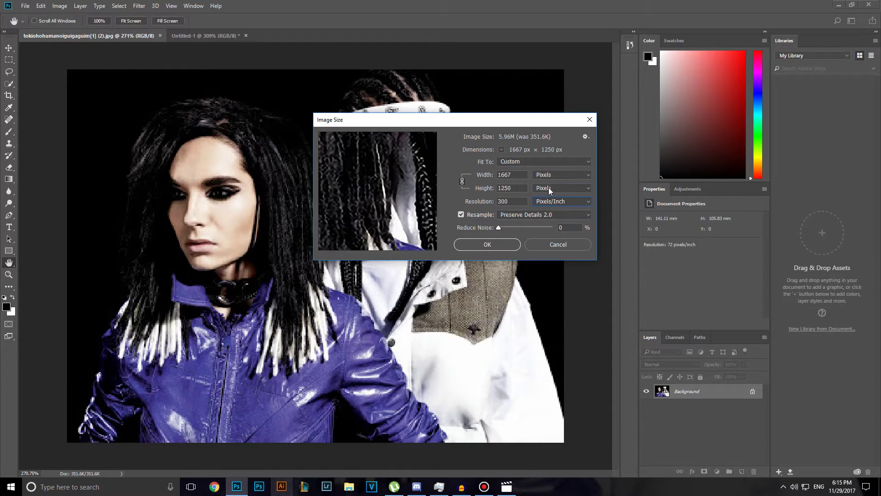
- Enter a width of 4000 pixels, keeping width and height in pixels
left_click(549, 190)
left_click(549, 189)
left_click(557, 188)
left_click(551, 190)
left_click(550, 188)
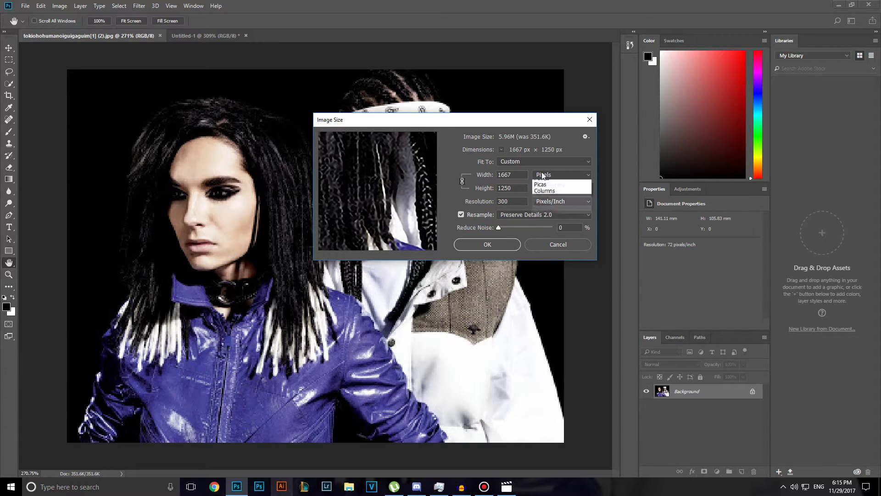
left_click(549, 189)
key("shift+Tab")
key("shift+Tab")
key("shift+Tab")
type("4")
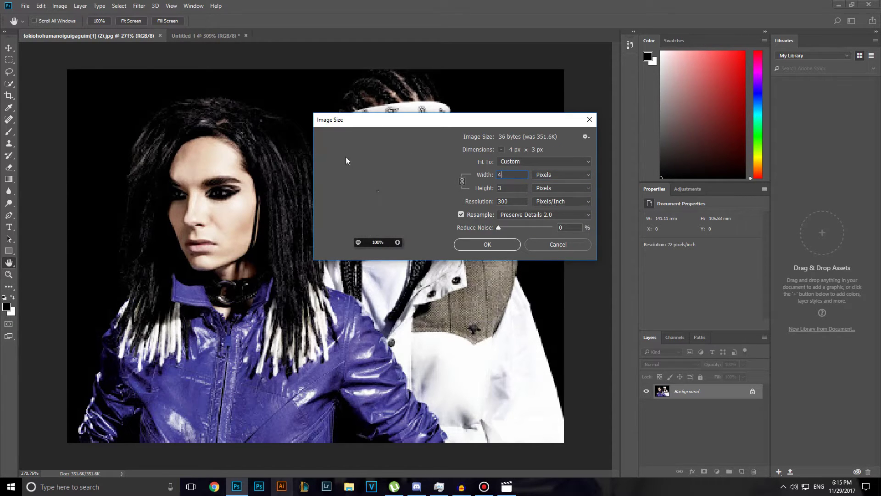
type("000")
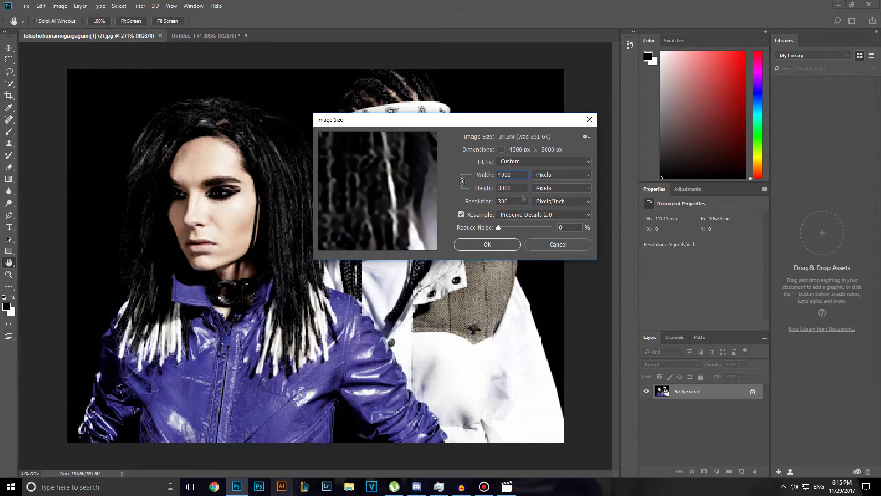
left_click_drag(374, 180, 360, 183)
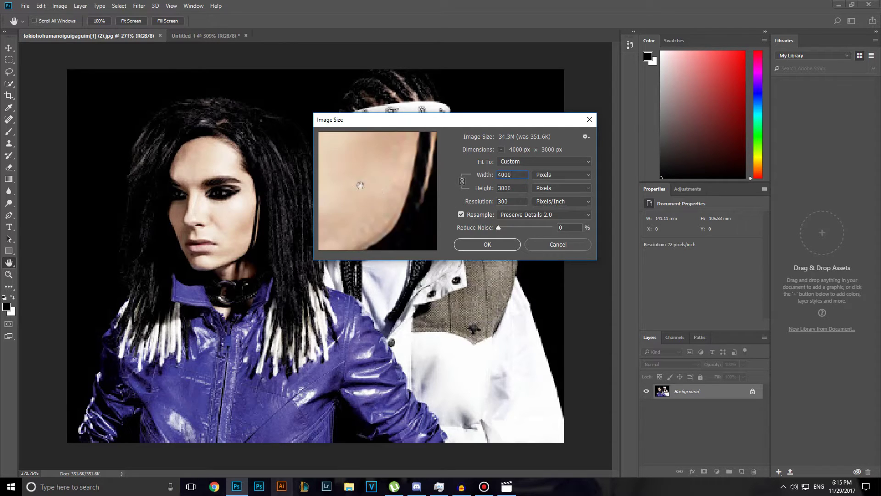
key("Down")
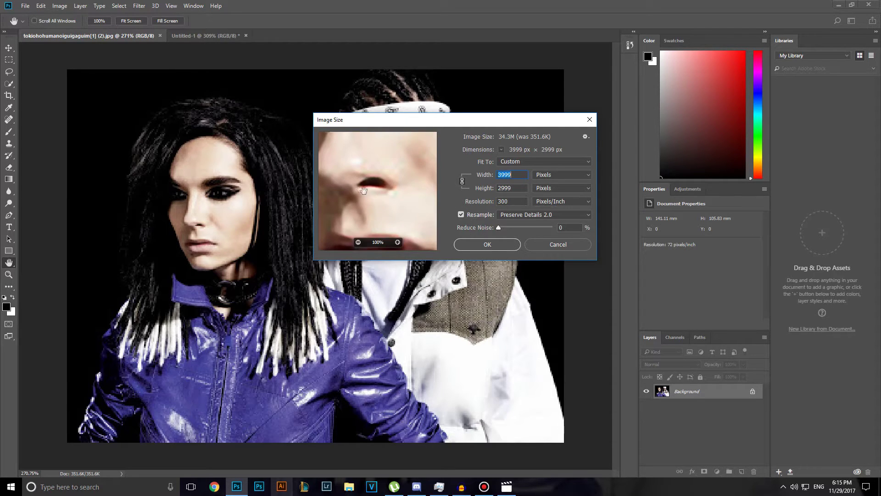
- Switch to Preserve Details (enlargement) and re-enter 4000 px width, giving 3000 px height
left_click(358, 243)
left_click_drag(366, 156, 404, 177)
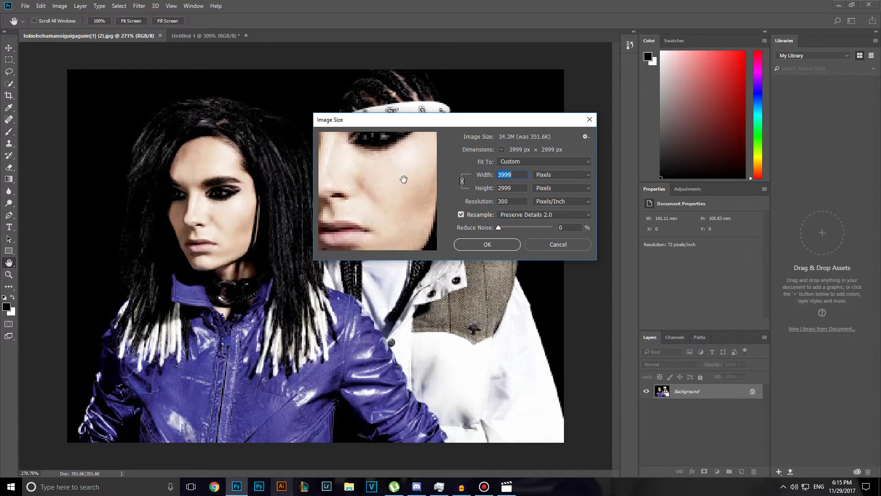
left_click_drag(391, 181, 408, 169)
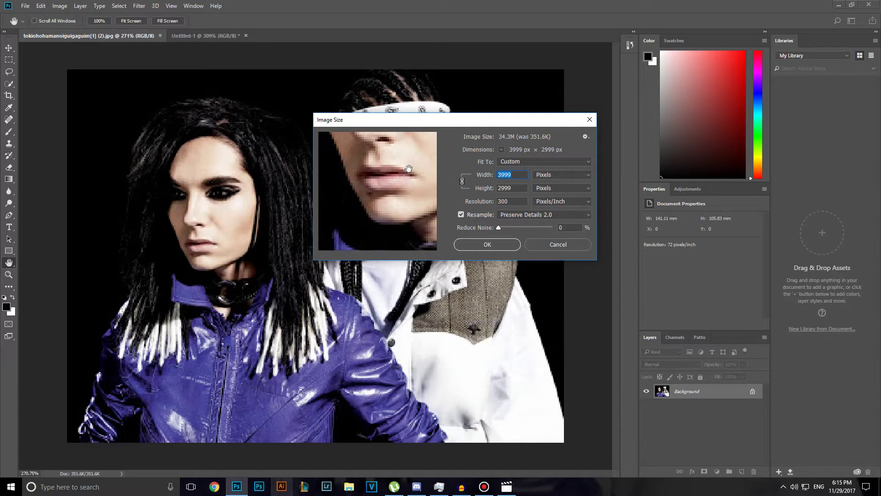
left_click(542, 215)
left_click(528, 240)
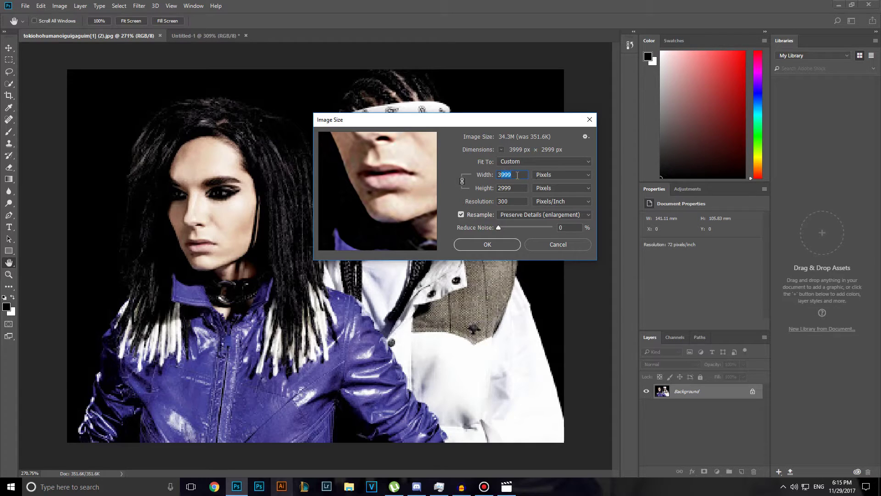
type("4")
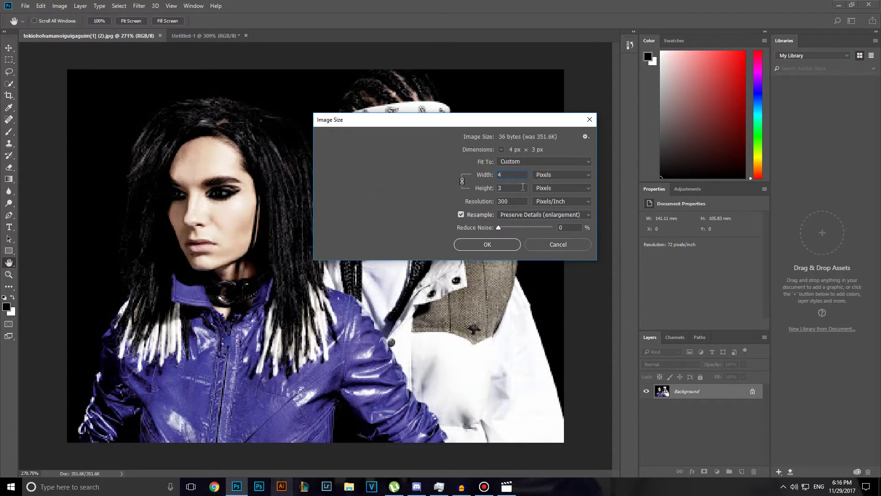
type("000")
key("Tab")
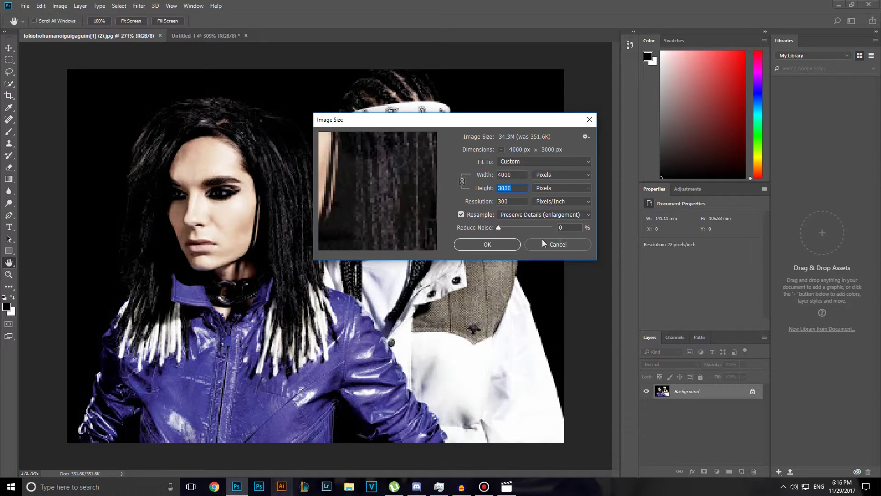
mouse_move(384, 161)
left_mouse_down()
mouse_move(378, 151)
mouse_move(367, 161)
left_mouse_up()
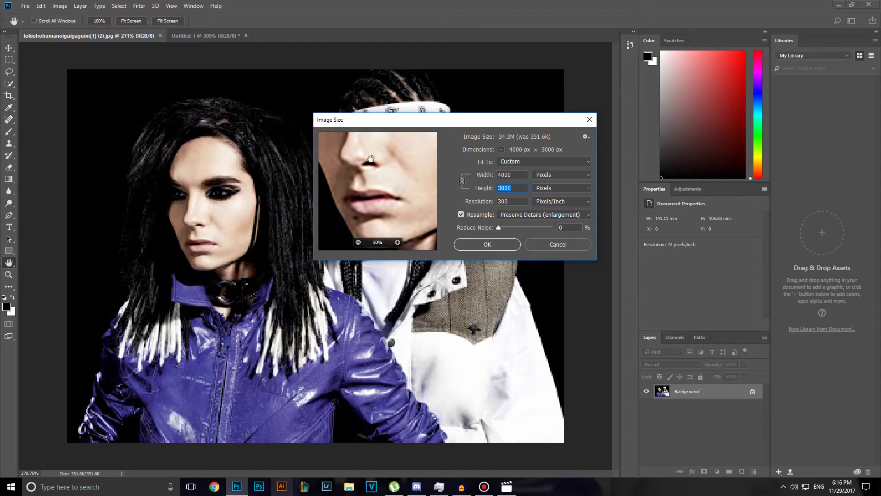
left_click(583, 215)
- Compare Bicubic Smoother against Preserve Details 2.0, then apply the 4000 × 3000 resize with Preserve Details 2.0
left_click(558, 251)
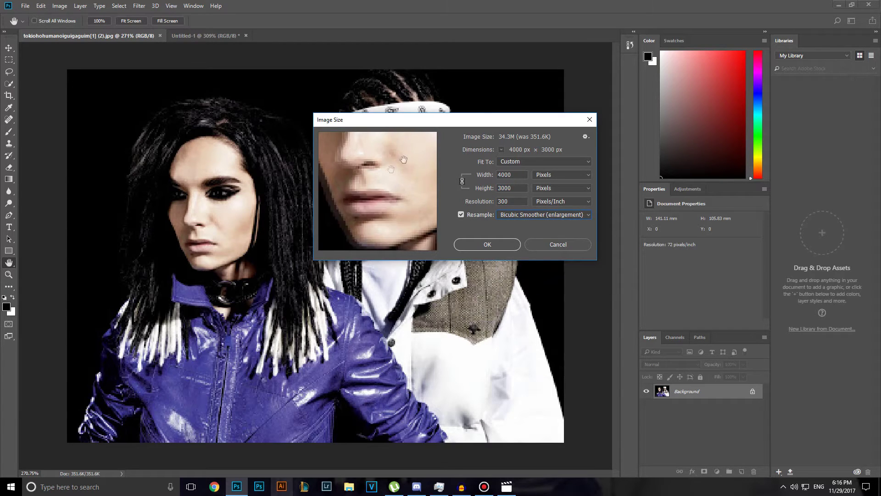
mouse_move(403, 159)
left_mouse_down()
mouse_move(331, 212)
mouse_move(367, 247)
mouse_move(350, 227)
mouse_move(407, 175)
left_mouse_up()
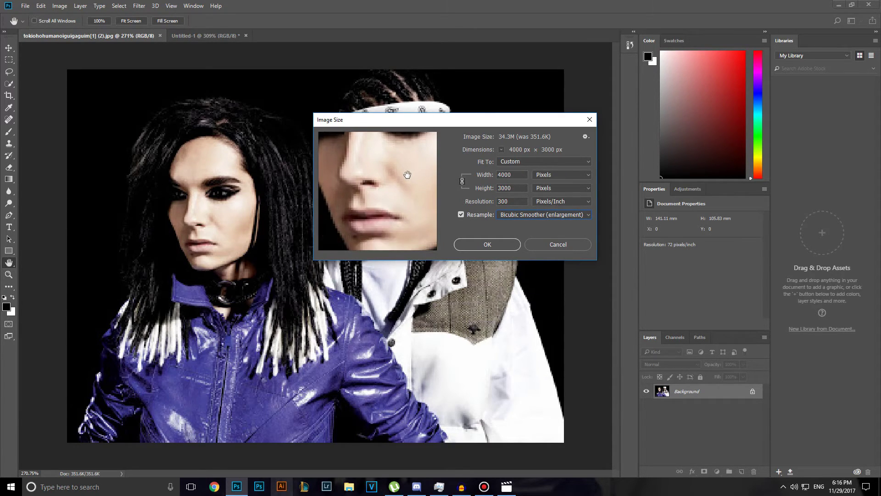
left_click(557, 215)
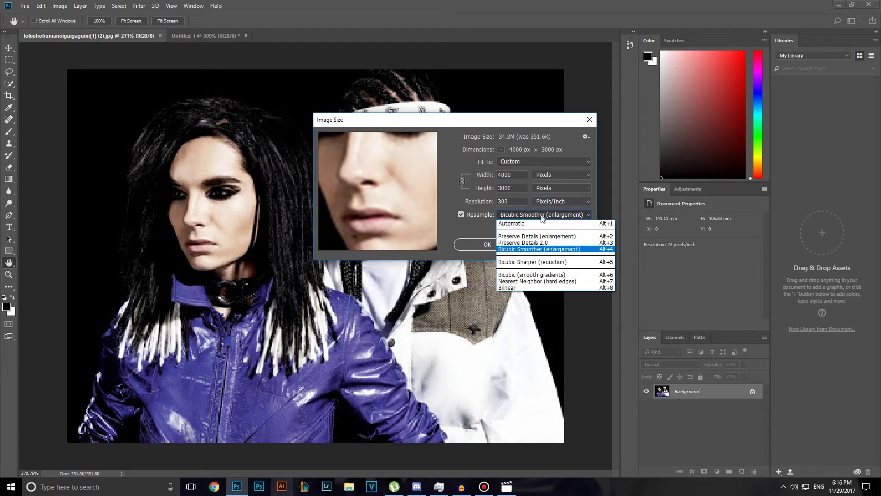
left_click(522, 243)
left_click_drag(364, 186, 383, 179)
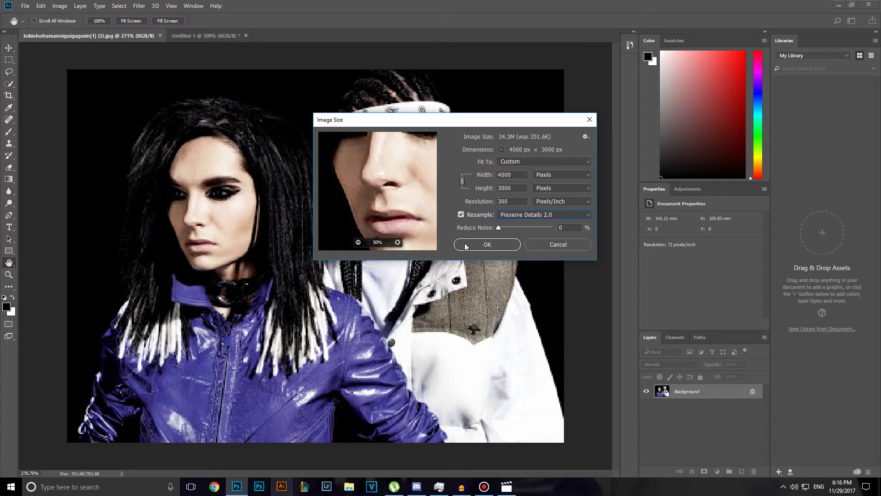
left_click(501, 247)
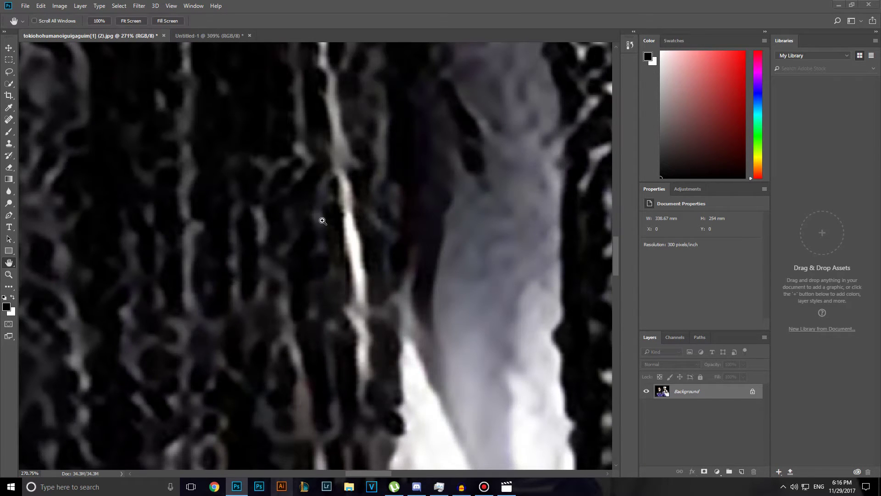
- Fit the upscaled image on screen and compare it with the small Untitled-1 document
key("ctrl+0")
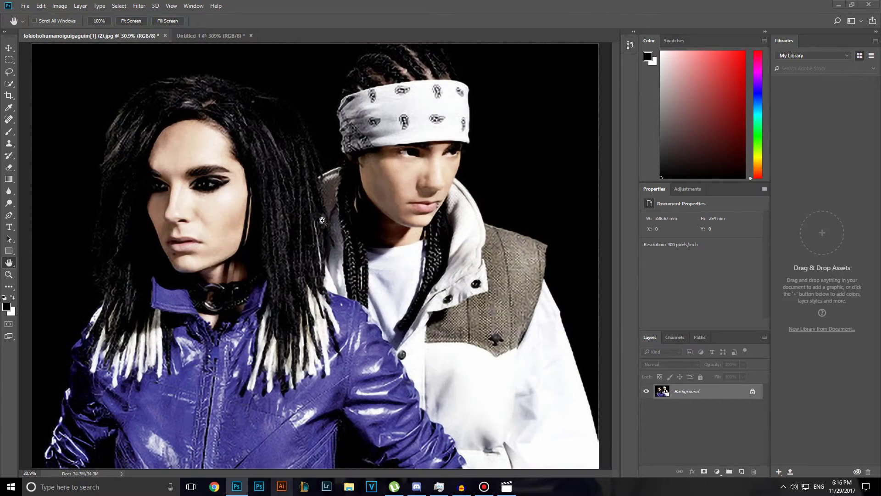
left_click(203, 35)
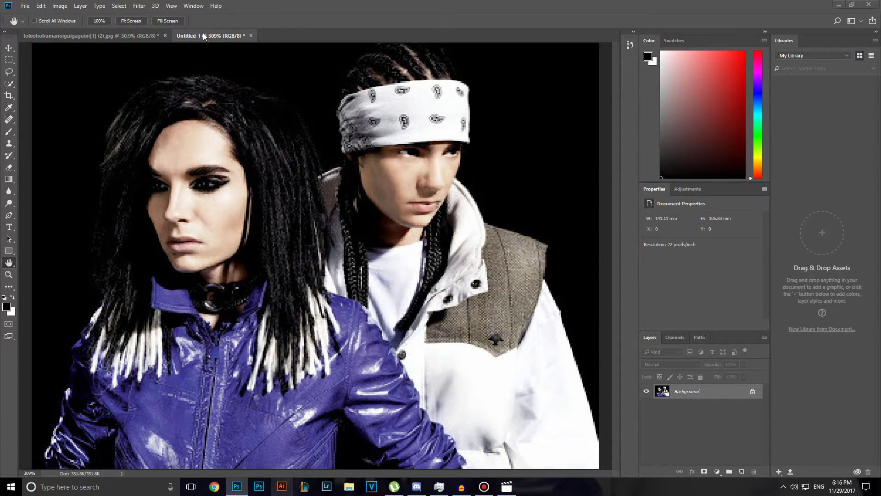
left_click(120, 40)
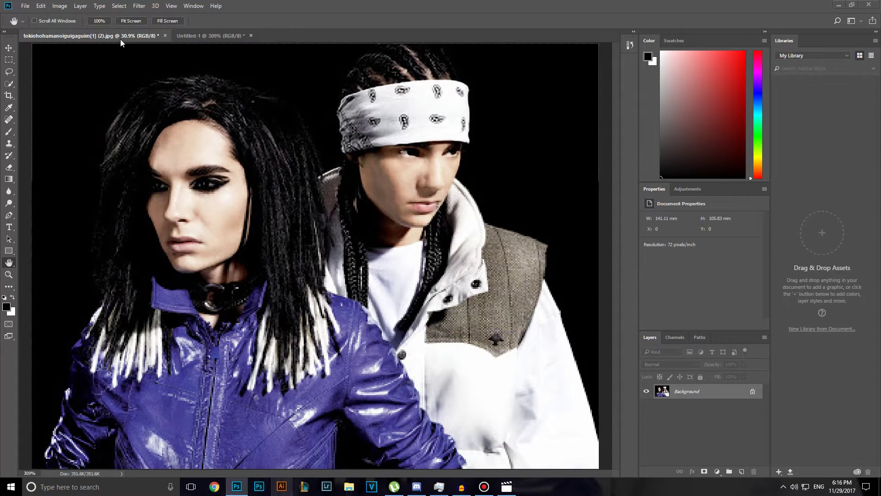
- Save the upscaled photo to the Desktop as JPEG 2.jpg and unlock its Background
left_click(25, 6)
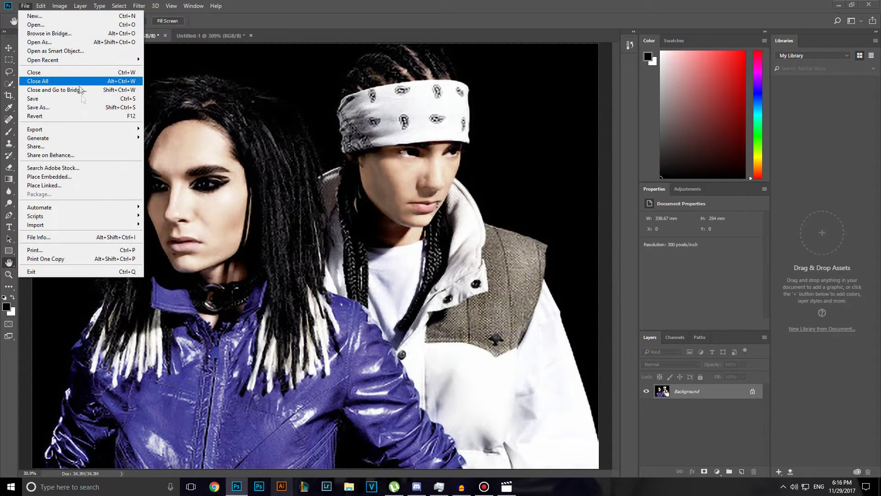
left_click(89, 108)
left_click(196, 206)
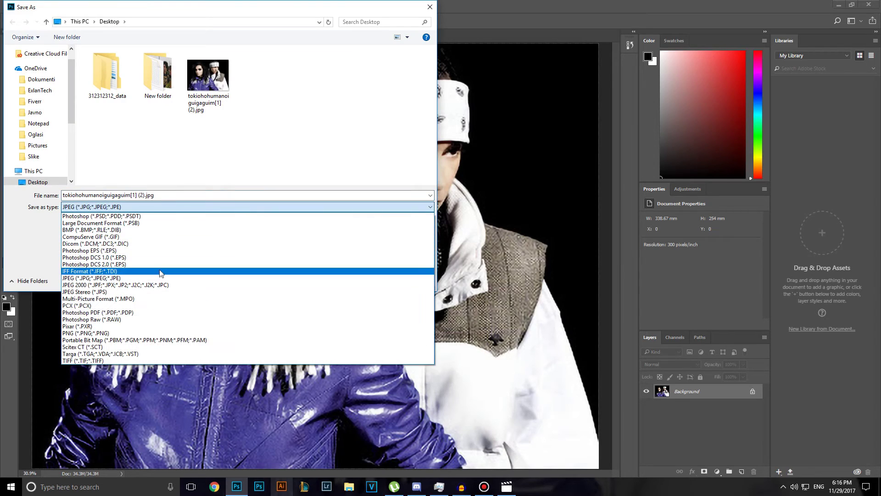
left_click(159, 277)
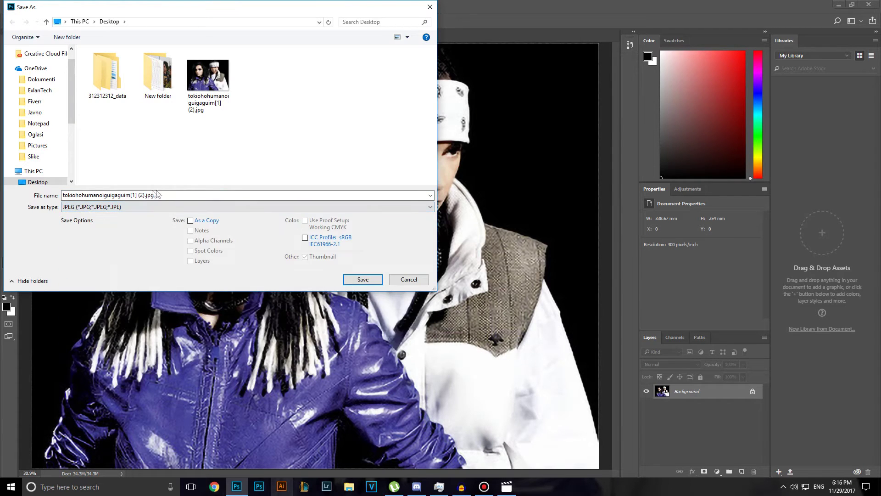
left_click(155, 194)
type("2")
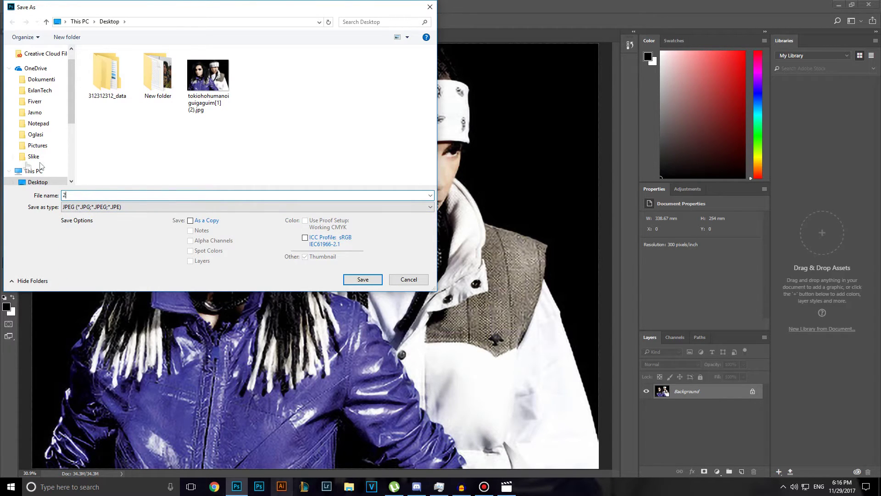
key("Return")
key("Return")
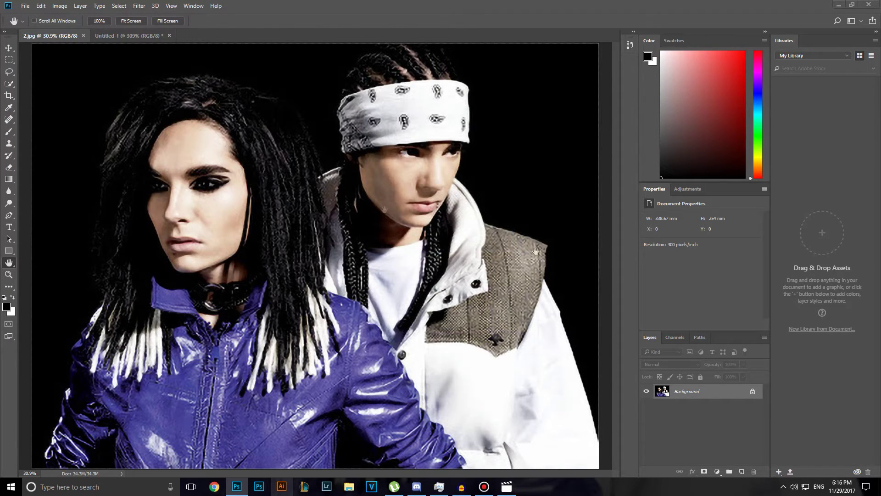
left_click(753, 392)
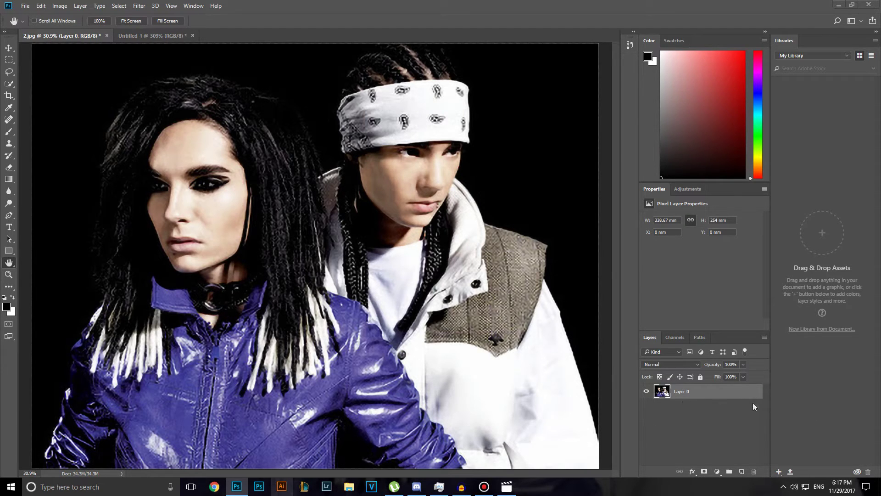
- Turn the Background into Layer 0 and apply Reduce Noise with Strength 10 and Preserve Details 0%
key("ctrl+z")
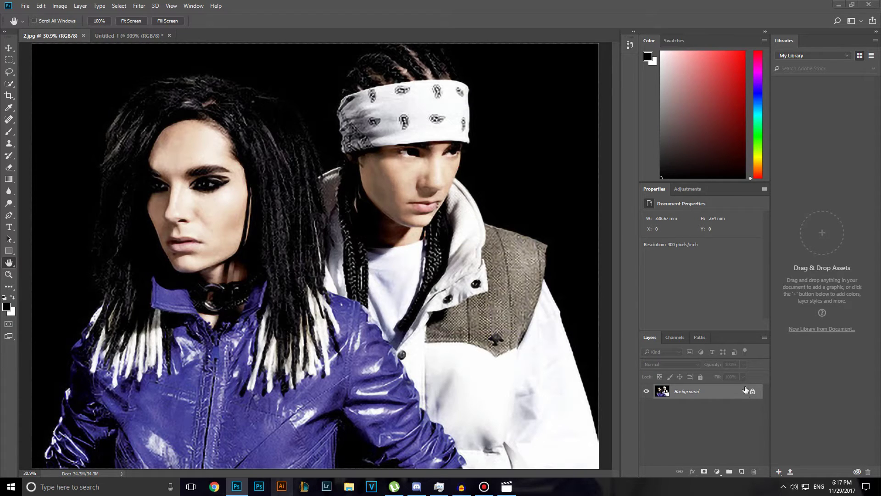
left_click(754, 394)
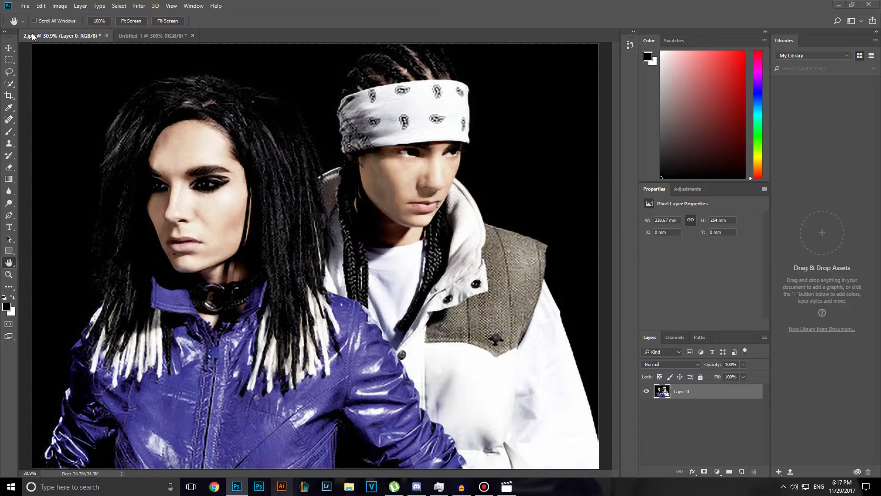
left_click(138, 5)
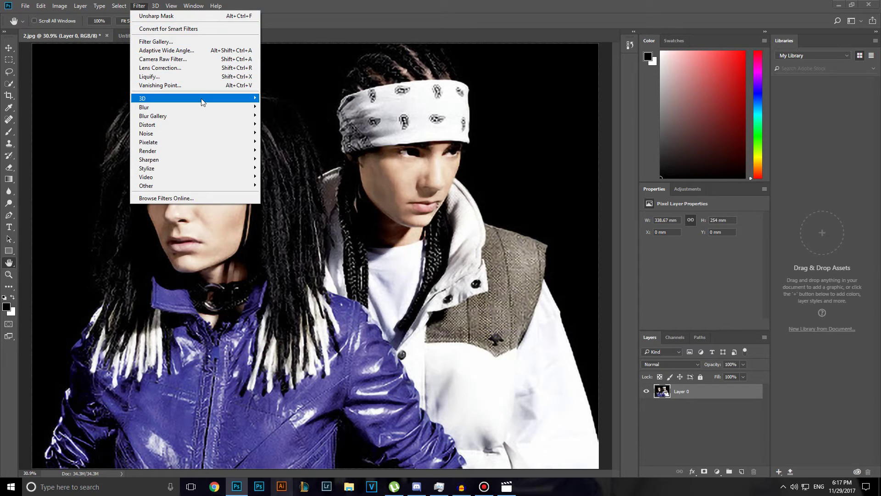
mouse_move(205, 134)
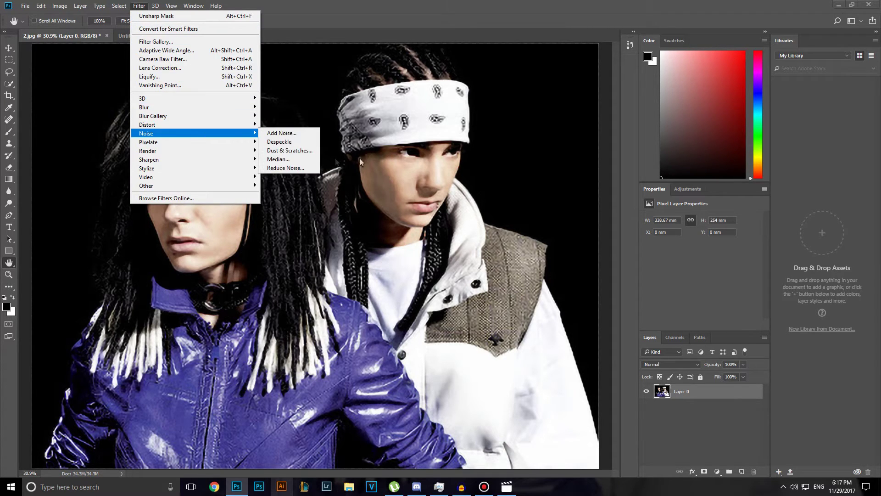
left_click(310, 169)
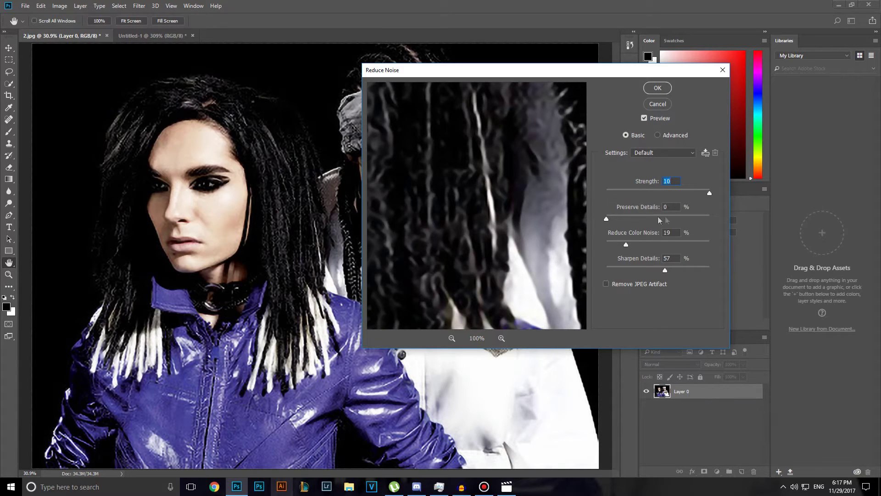
left_click(606, 219)
left_click(648, 91)
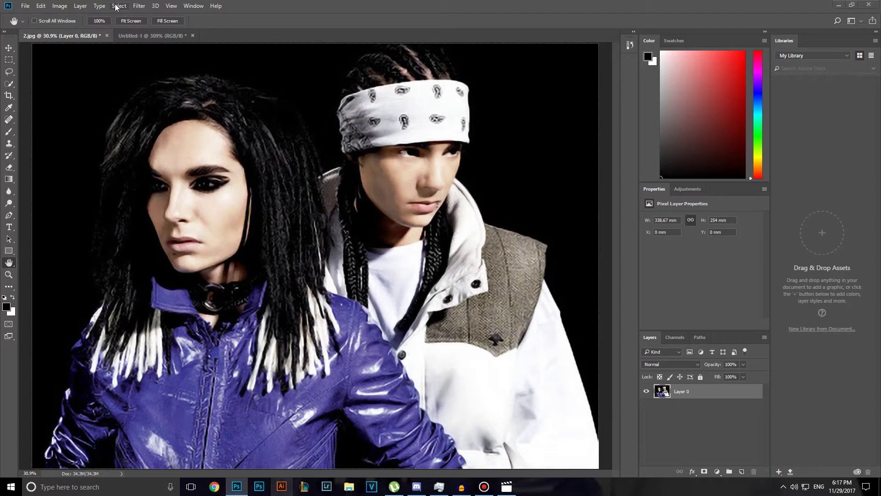
- Apply Filter > Sharpen > Unsharp Mask to Layer 0 at Amount 79%, Radius 4.7 px, Threshold 96
left_click(136, 5)
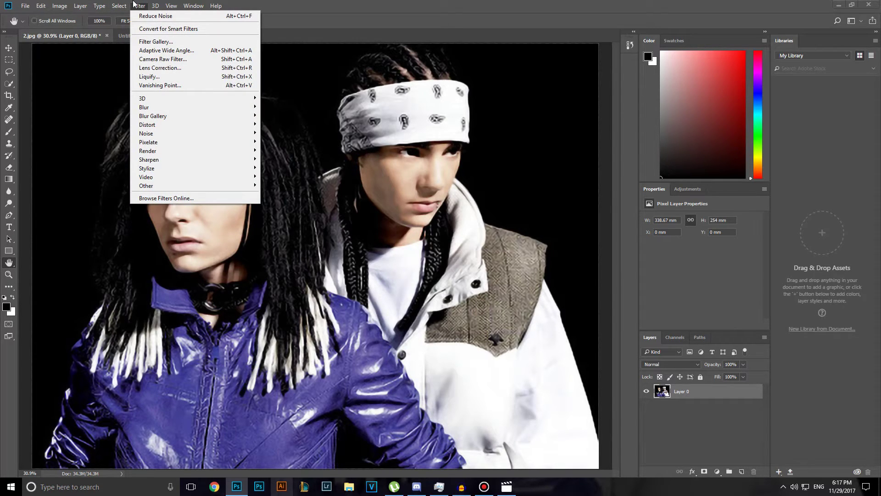
mouse_move(170, 102)
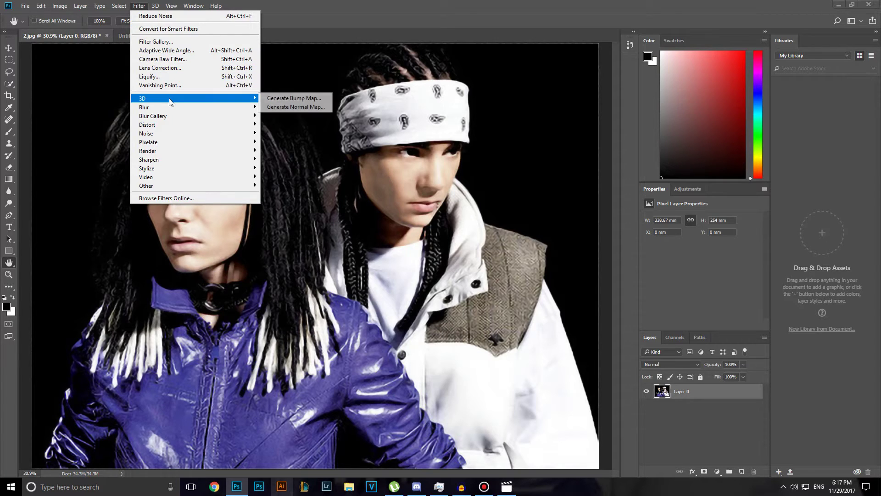
mouse_move(178, 158)
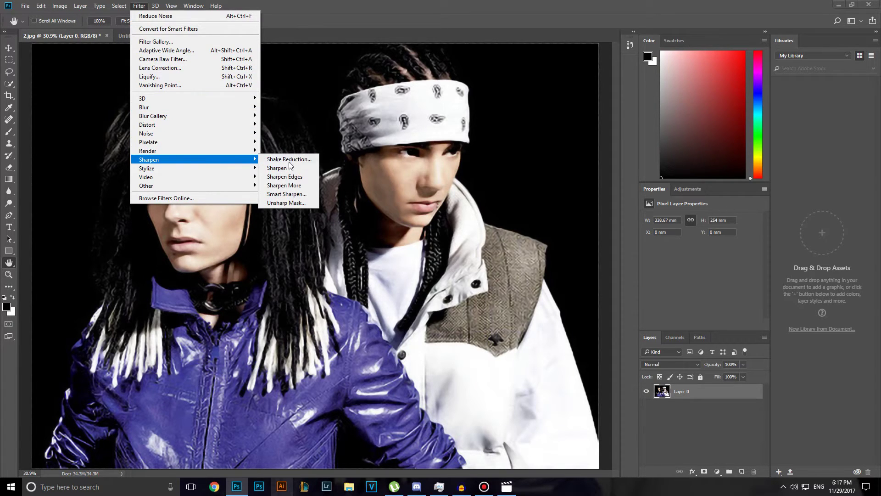
left_click(286, 202)
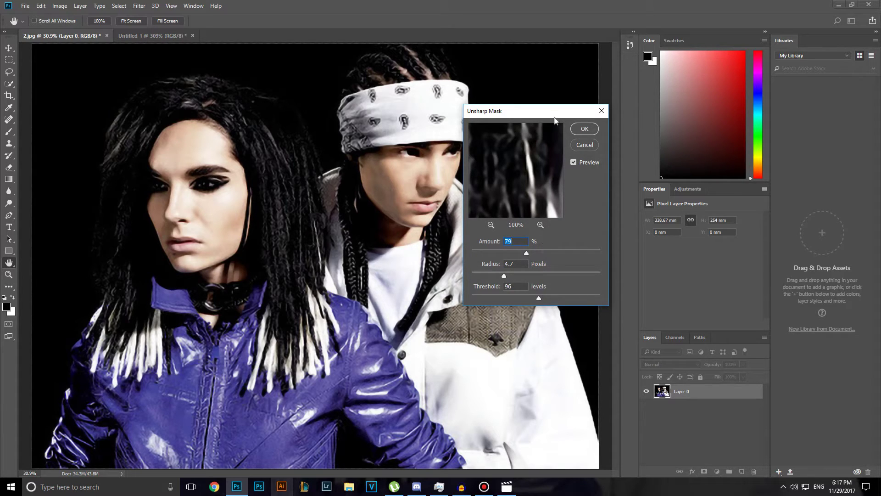
left_click(579, 131)
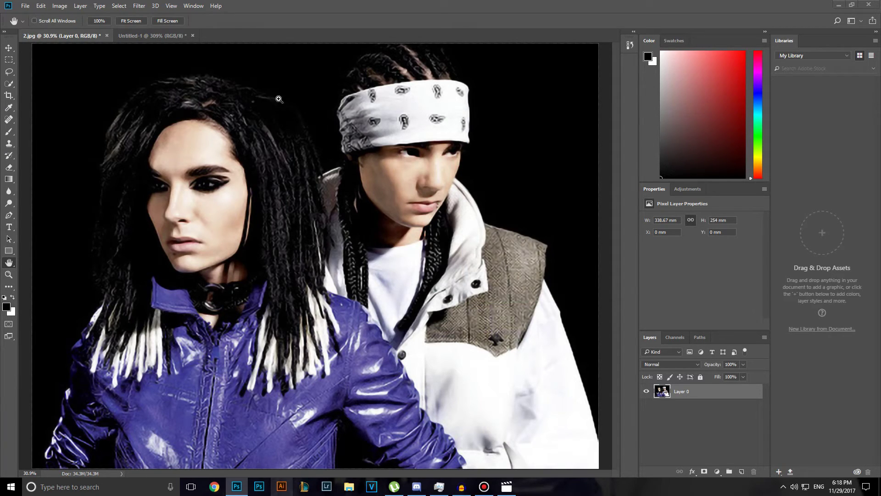
- Duplicate Layer 0 with Ctrl+J to create Layer 0 copy
left_click(689, 415)
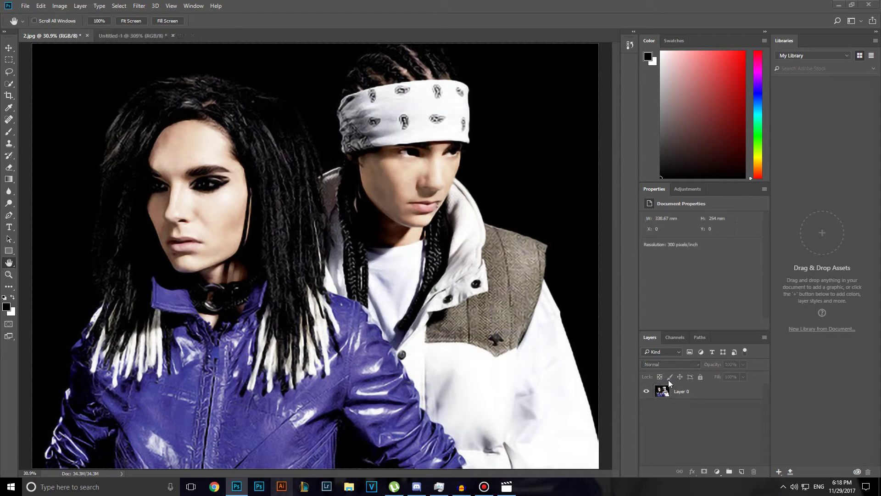
left_click(666, 391)
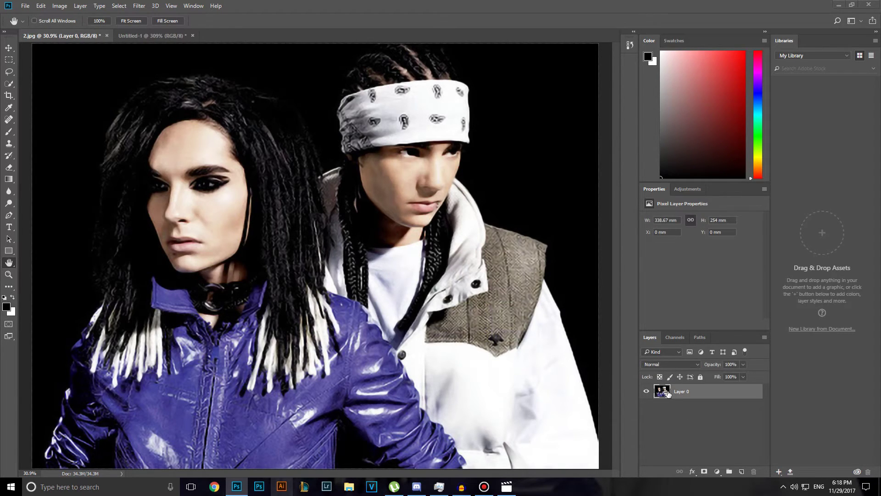
left_click_drag(667, 392, 721, 410)
left_click(720, 413)
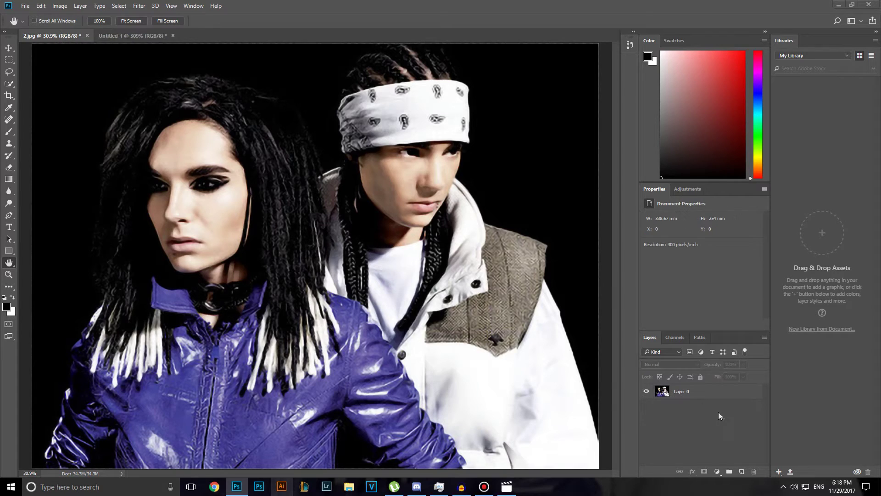
left_click(691, 397)
left_click(709, 428)
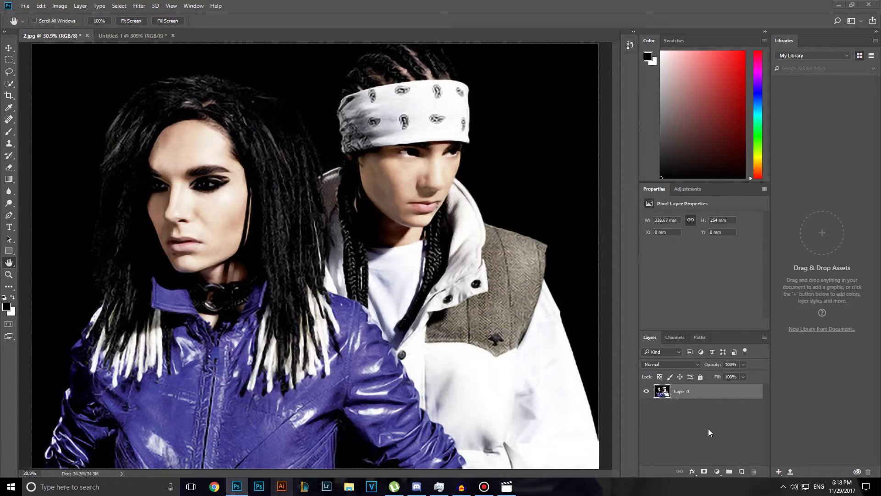
left_click(690, 399)
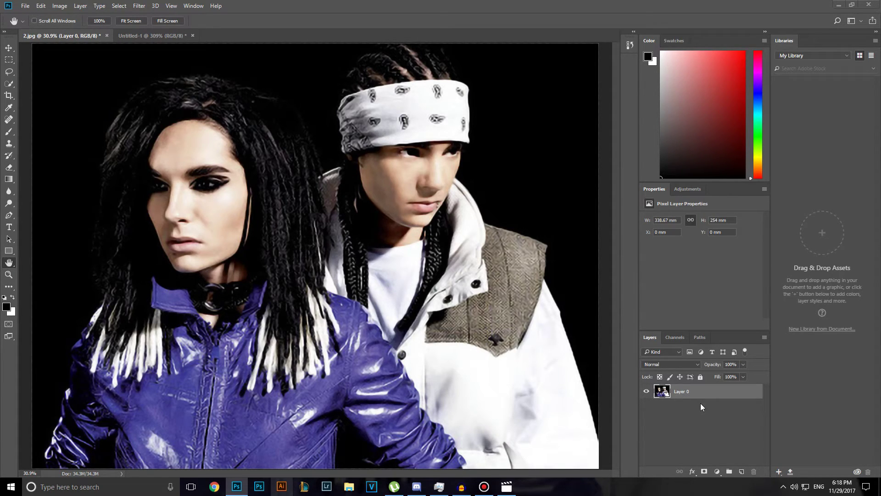
key("ctrl+j")
- Make an extra duplicate via Duplicate Layer, then get rid of Layer 0 copy 2
left_click(712, 409)
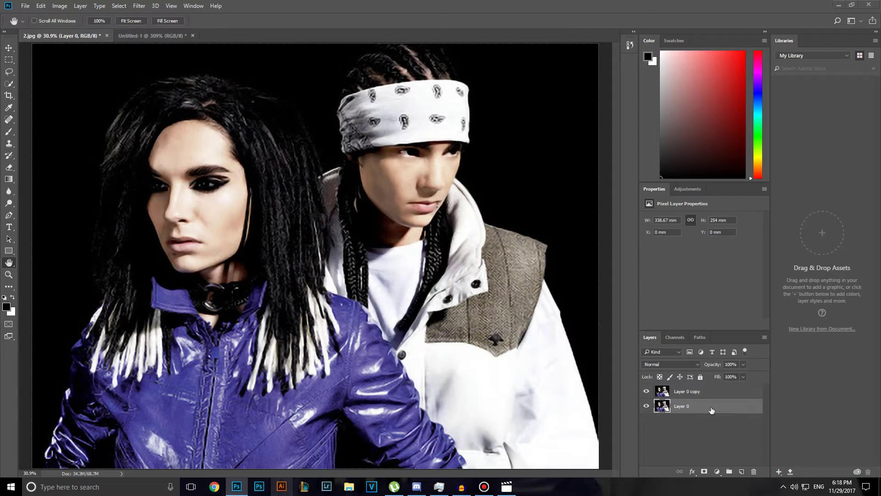
right_click(711, 408)
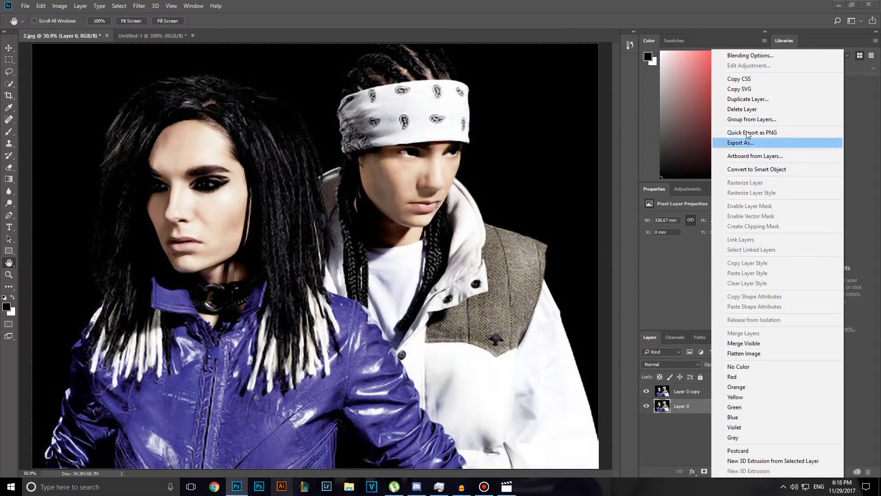
right_click(697, 407)
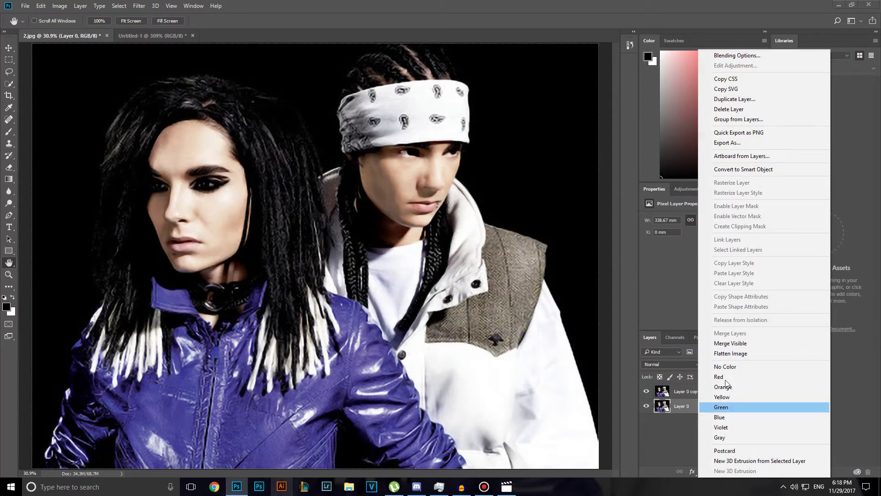
left_click(734, 99)
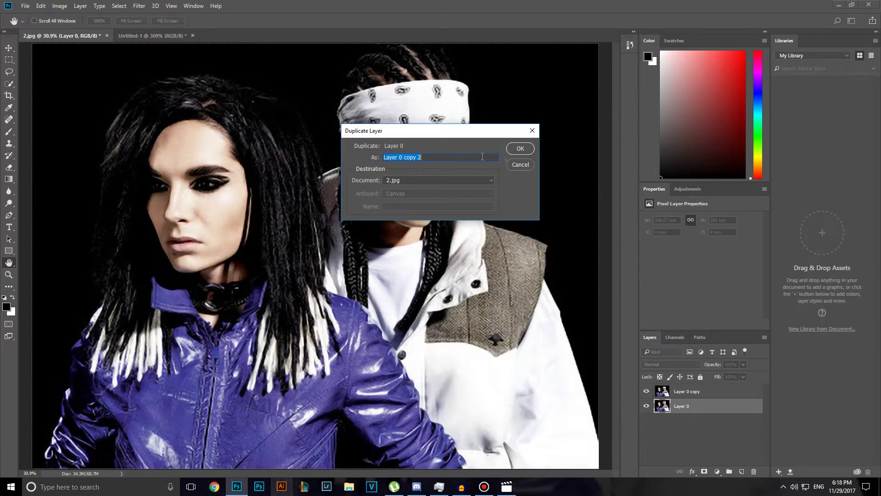
left_click(524, 151)
left_click(728, 439)
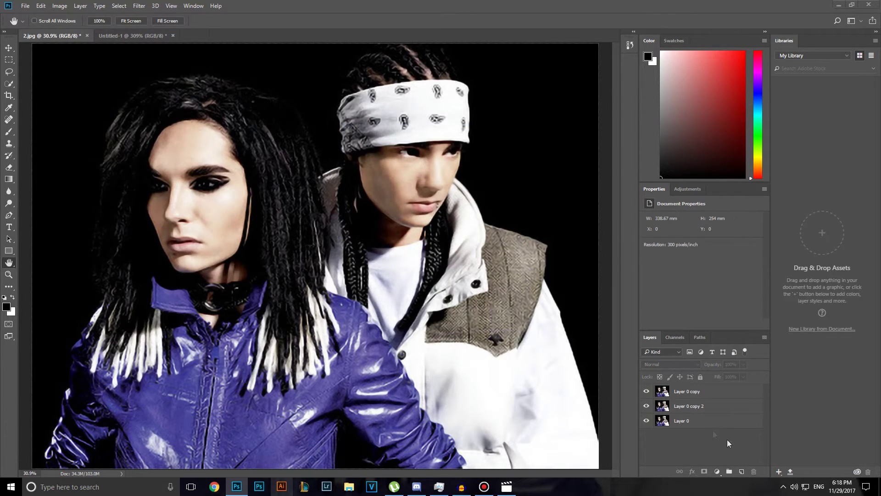
left_click(694, 406)
key("ctrl+e")
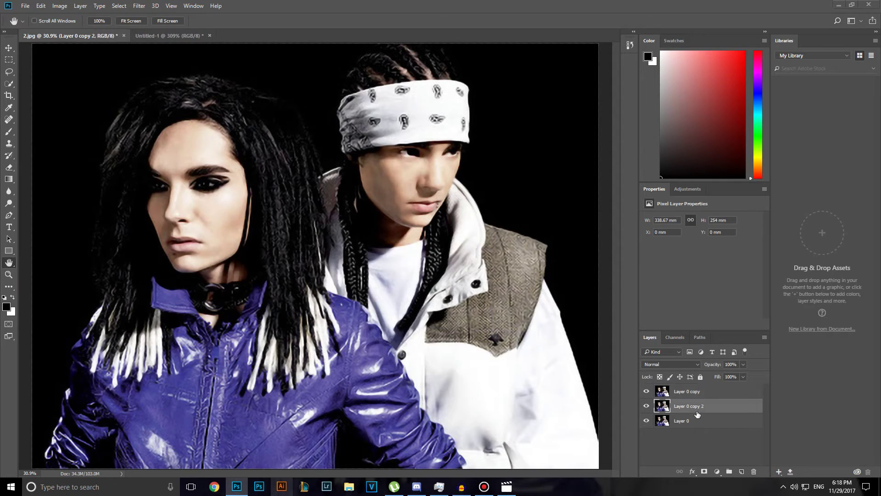
left_click(693, 394)
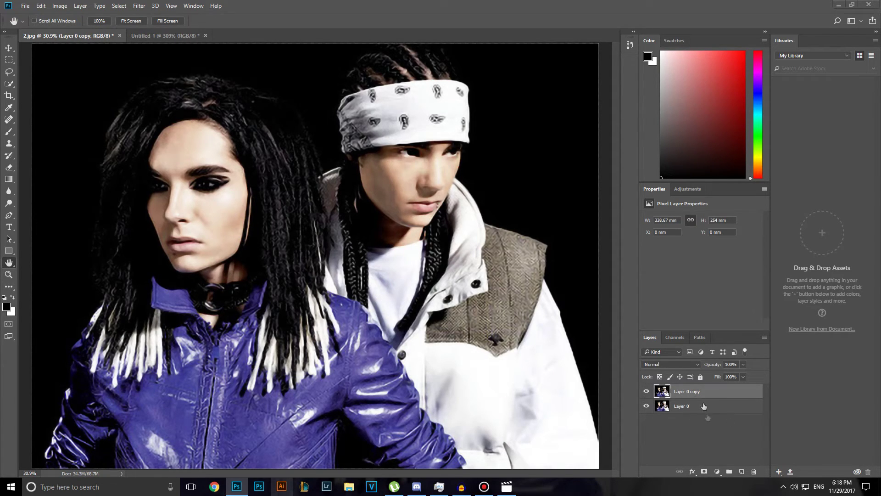
- Choose the Move tool and make Layer 0 copy the active layer
left_click(714, 431)
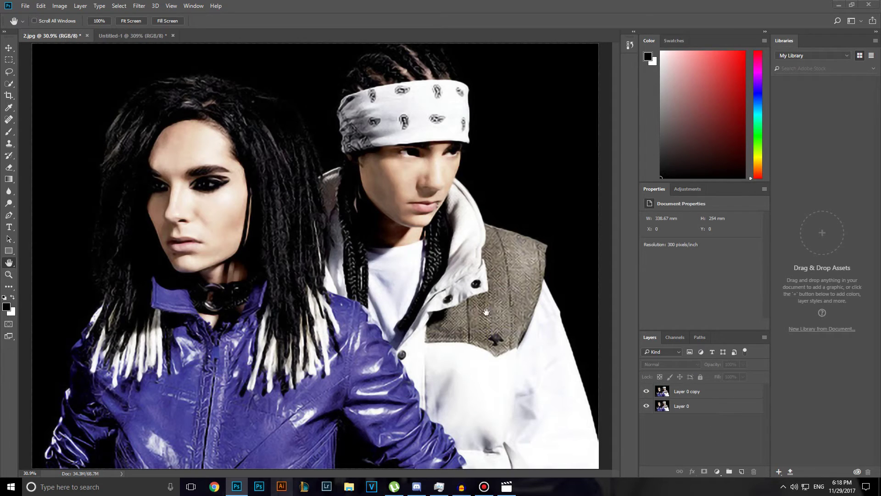
left_click(8, 48)
right_click(8, 49)
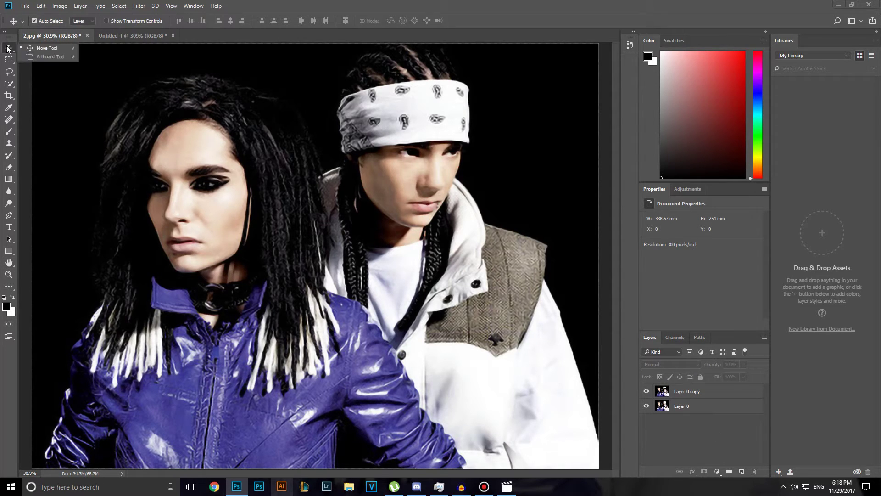
left_click(45, 47)
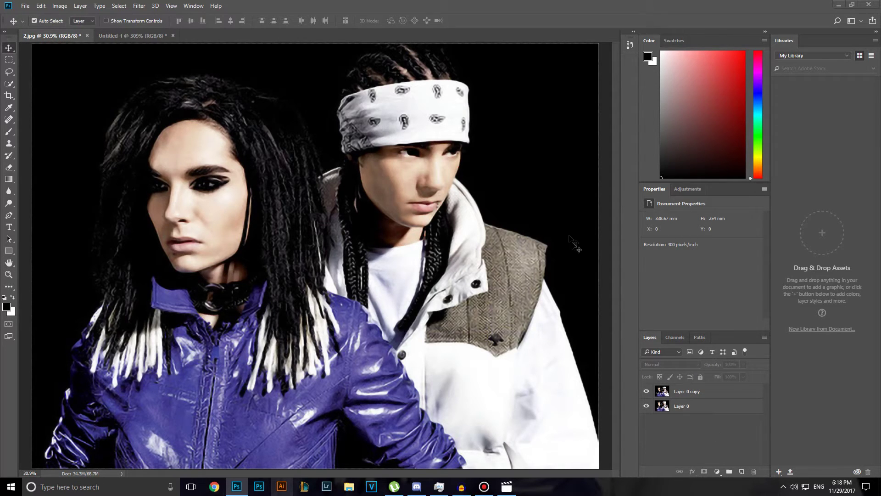
left_click(714, 393)
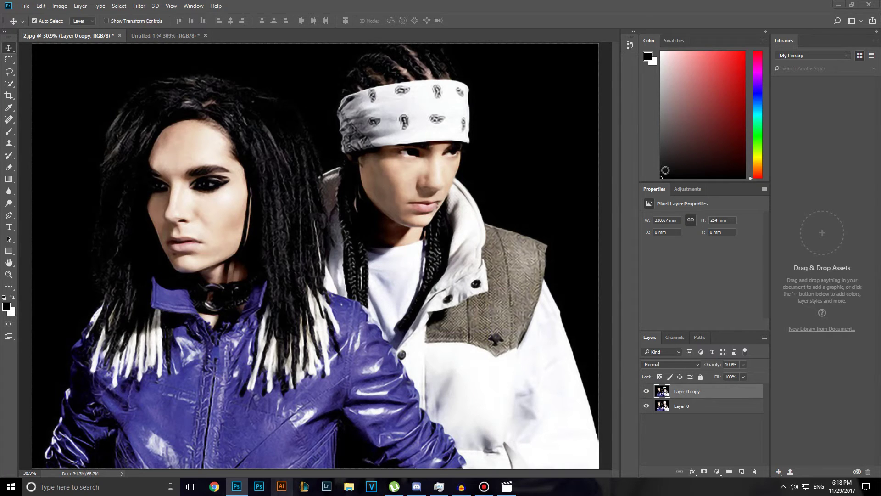
left_click(138, 6)
- Run High Pass on Layer 0 copy, testing radii 1000 and 0.1 before applying about 10 (9.0) pixels
mouse_move(205, 184)
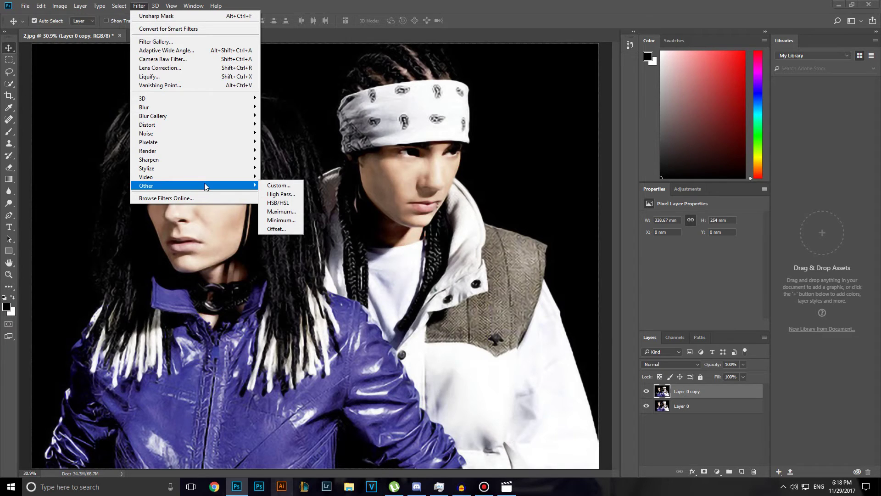
left_click(280, 193)
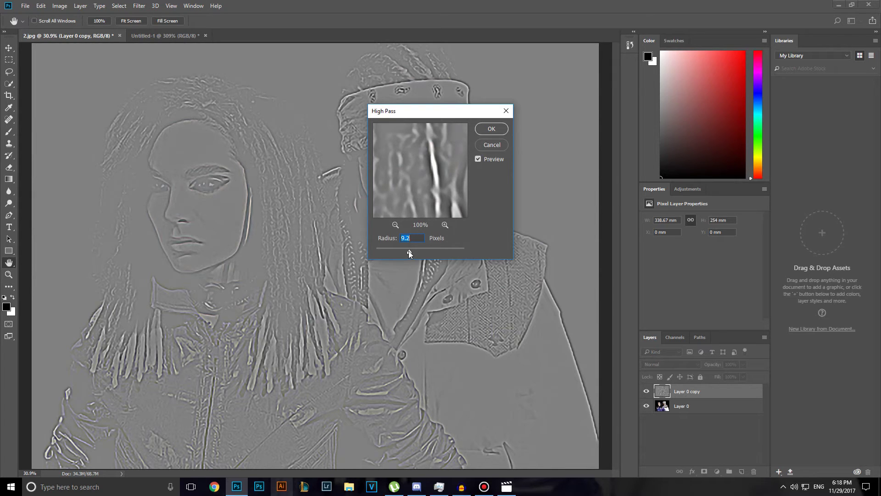
type("1000")
key("Tab")
type("0.1")
key("Tab")
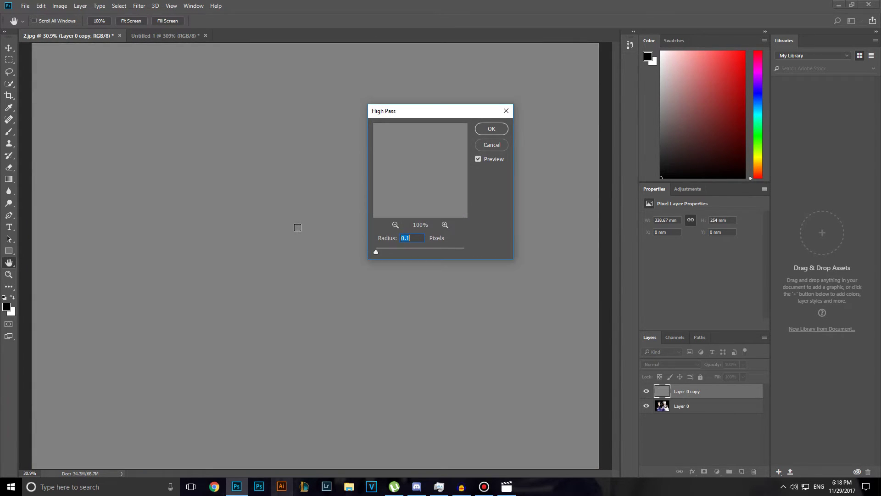
left_click(406, 251)
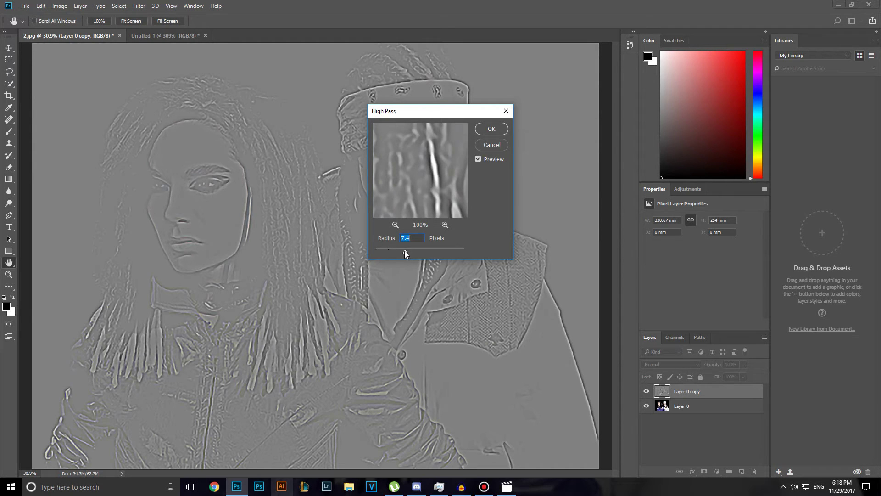
left_click_drag(407, 251, 418, 250)
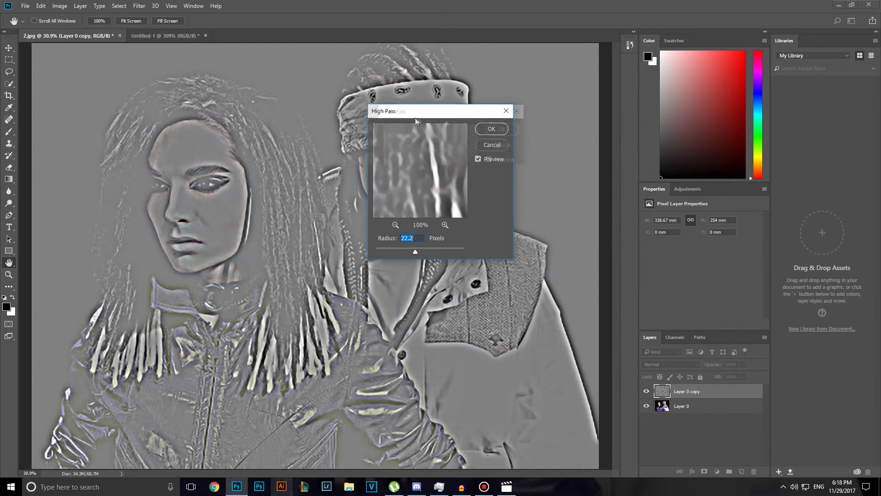
left_click_drag(392, 116, 504, 141)
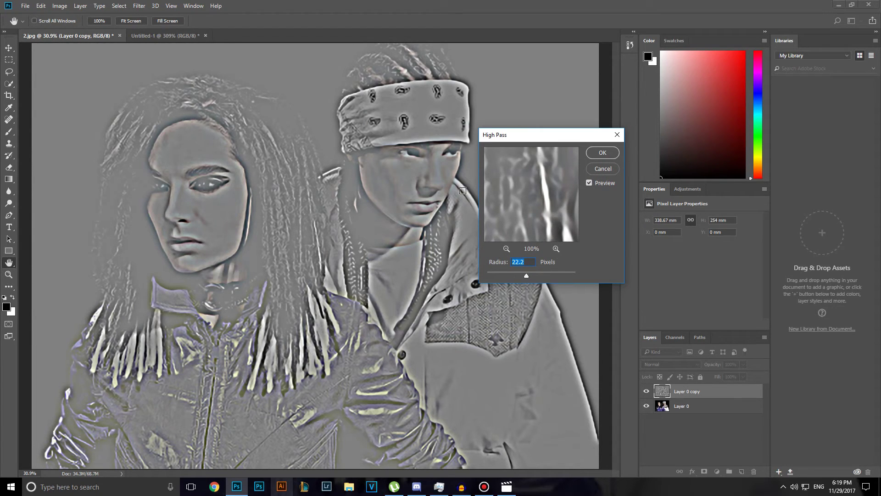
left_click_drag(527, 279, 522, 276)
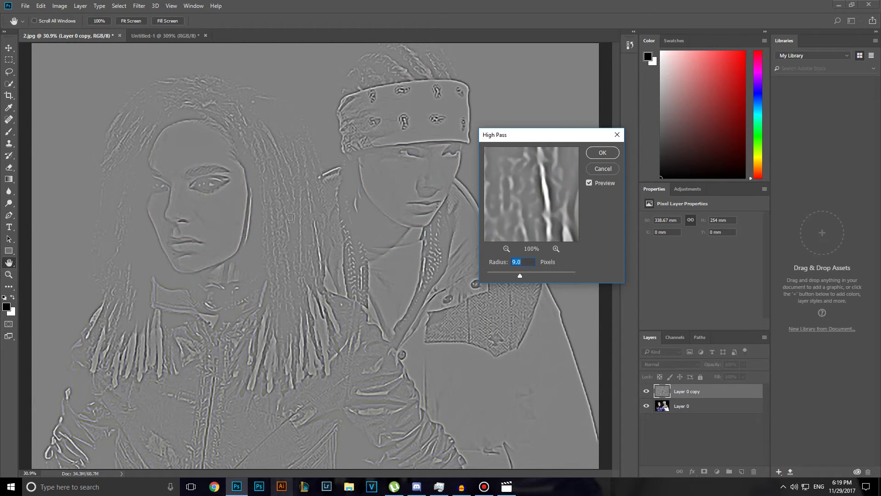
left_click(602, 152)
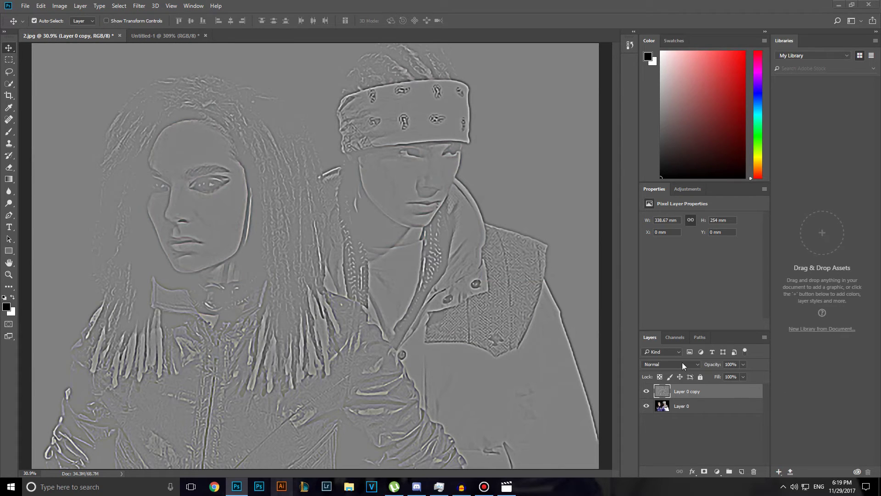
- Set Layer 0 copy's blend mode to Overlay
left_click(682, 406)
left_click(680, 391)
left_click(679, 365)
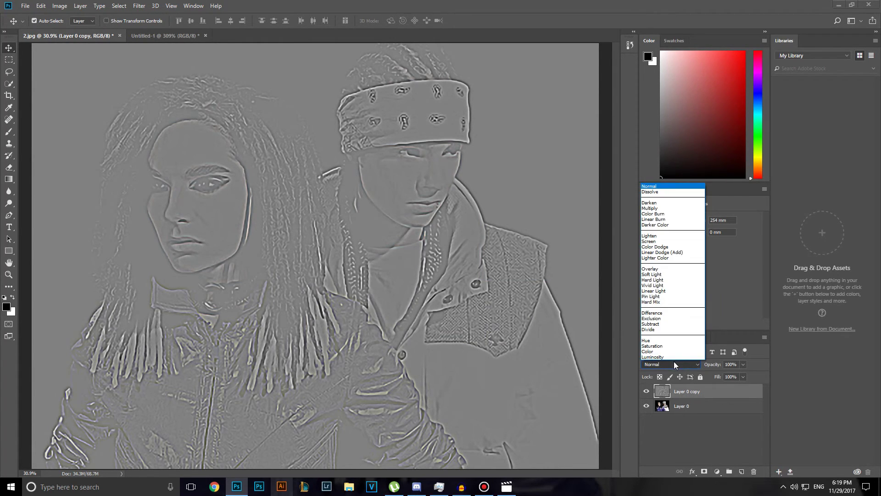
left_click(660, 269)
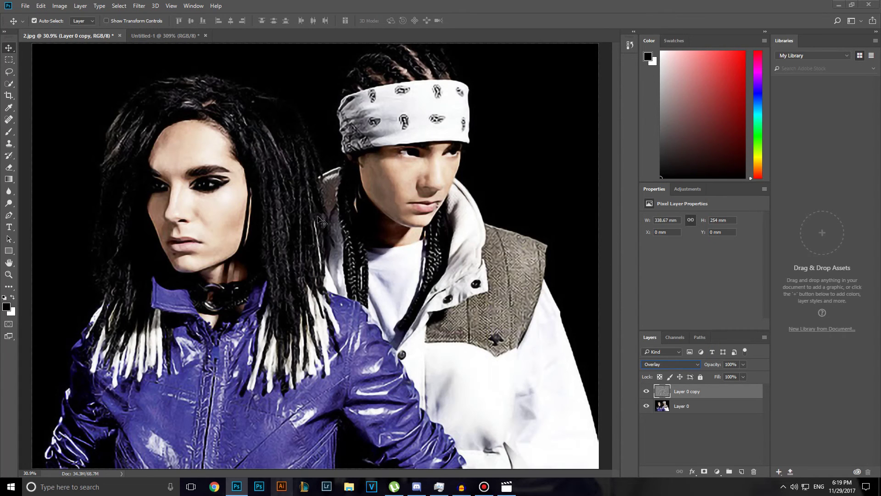
- Toggle visibility of Layer 0 copy and Layer 0 to compare the sharpening
left_click(647, 391)
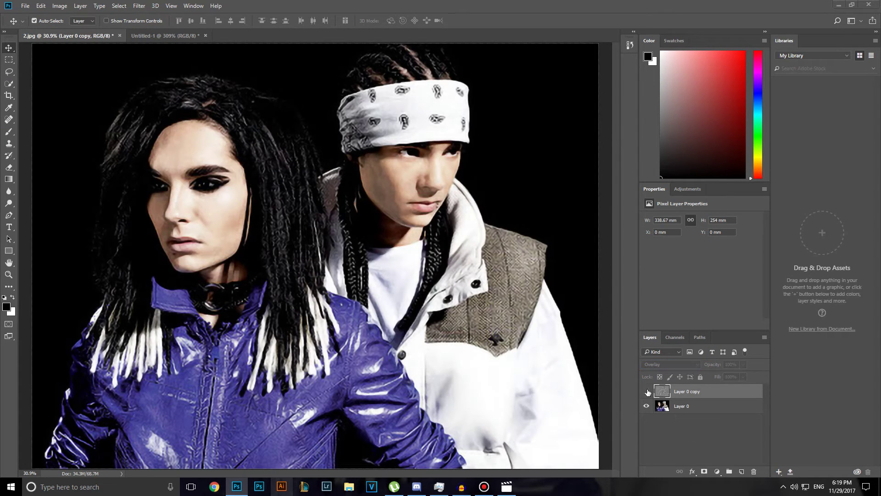
left_click(647, 391)
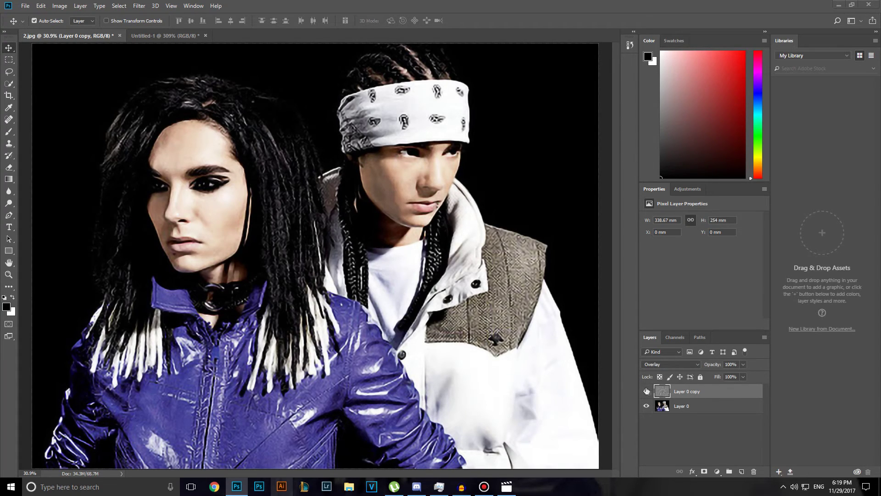
left_click(647, 406)
left_click(647, 406)
- Zoom and flip between the sharpened 2.jpg and original Untitled-1 tabs, ending on Untitled-1
key("ctrl+minus")
key("ctrl+minus")
key("ctrl+plus")
key("ctrl+plus")
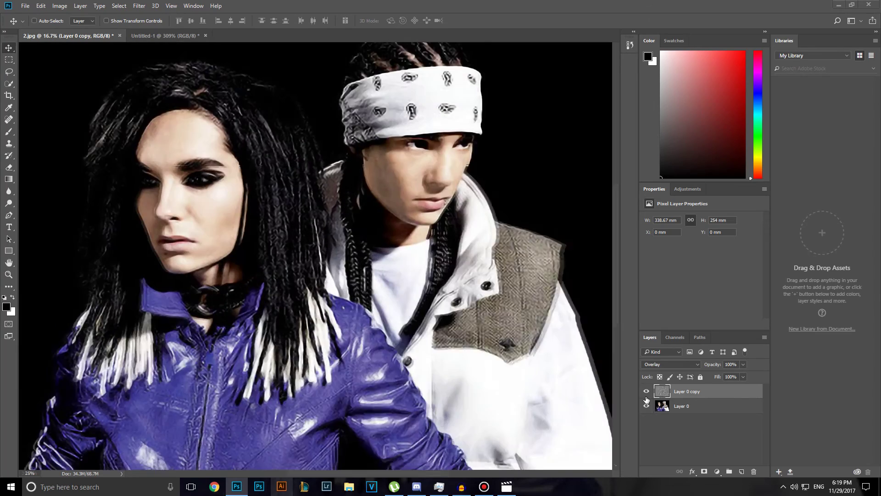
key("ctrl+minus")
left_click(185, 37)
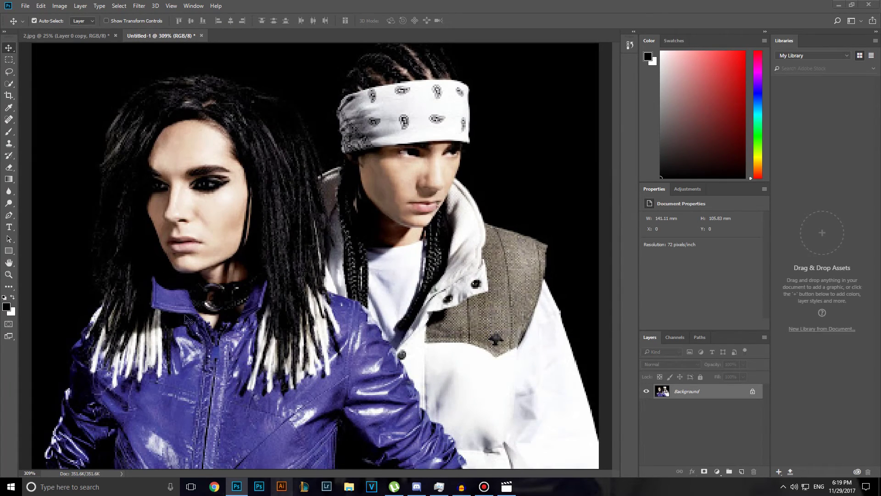
left_click(69, 36)
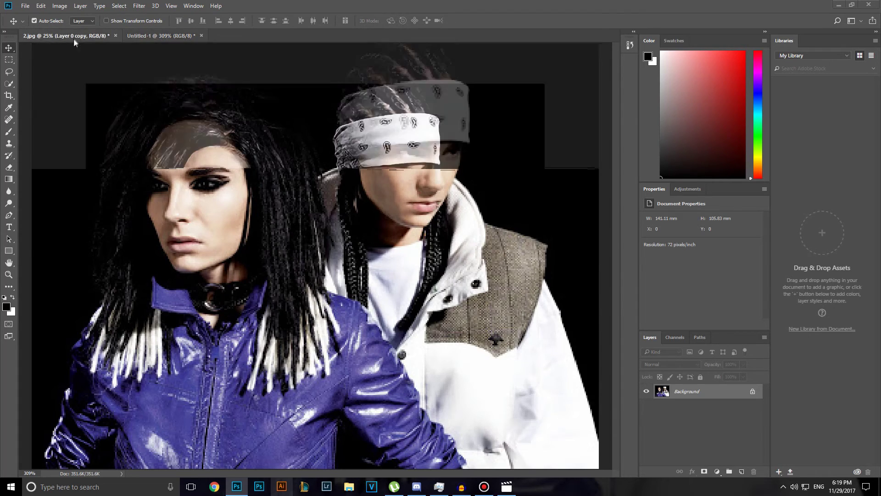
key("ctrl+plus")
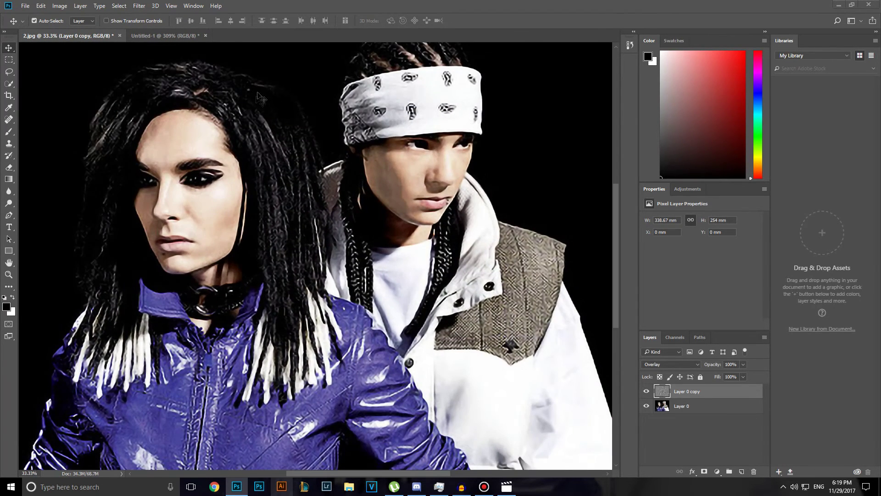
left_click(188, 36)
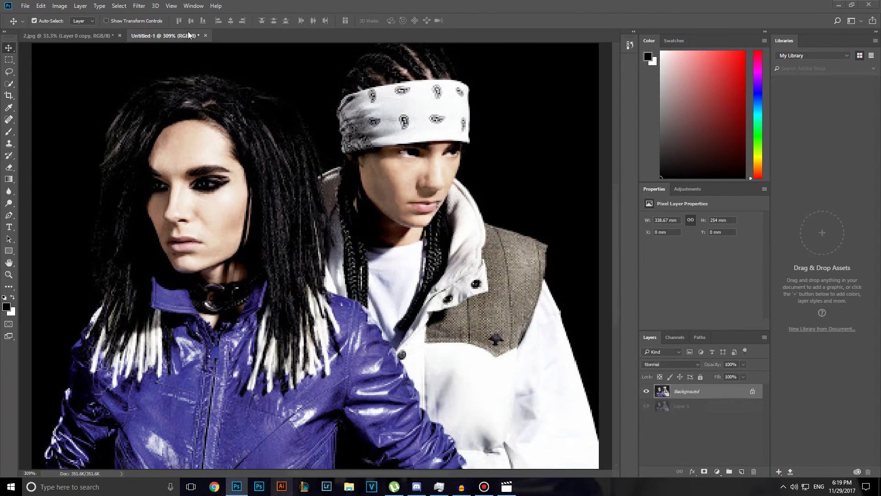
left_click(102, 36)
left_click(164, 36)
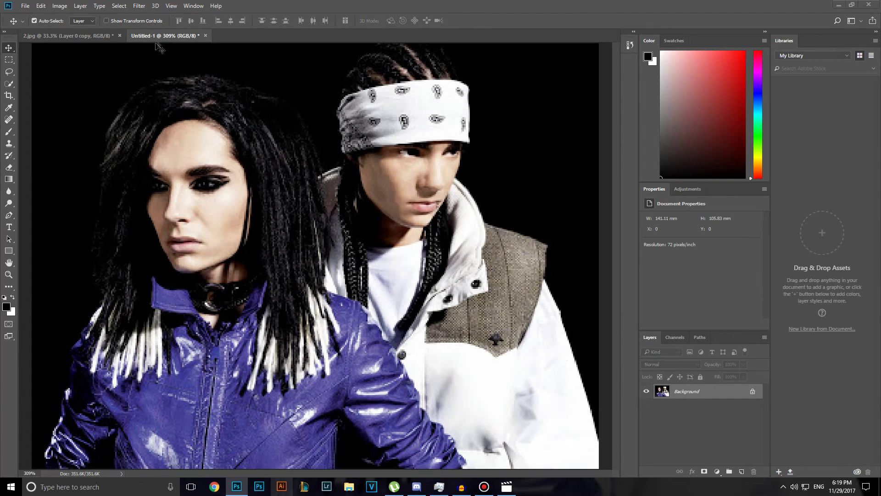
left_click(25, 5)
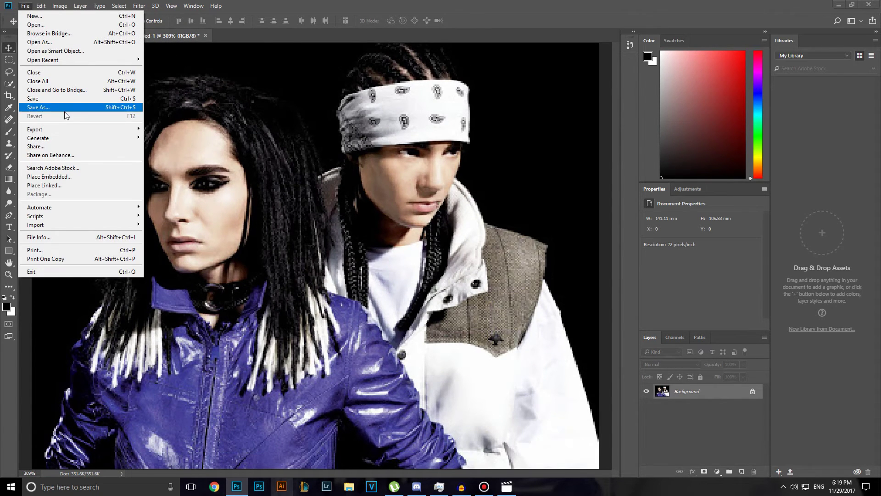
- Start a PNG save of Untitled-1, cancel at PNG Format Options, and return to 2.jpg
left_click(94, 108)
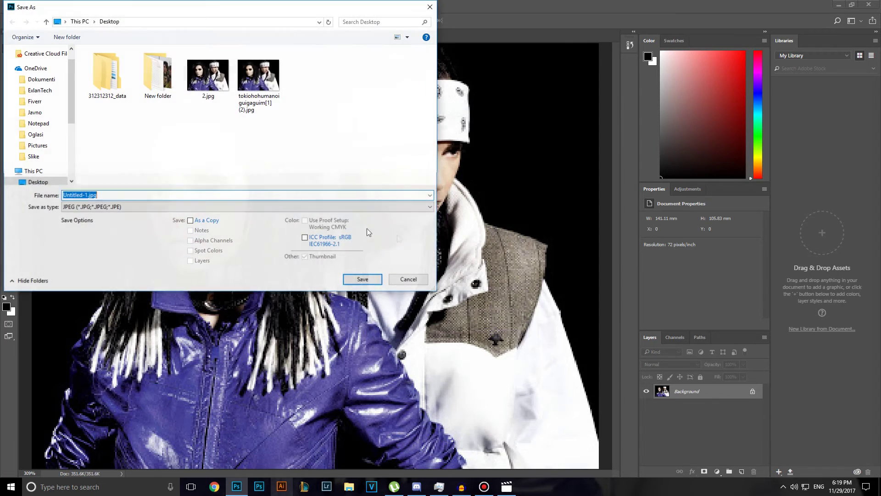
left_click(171, 207)
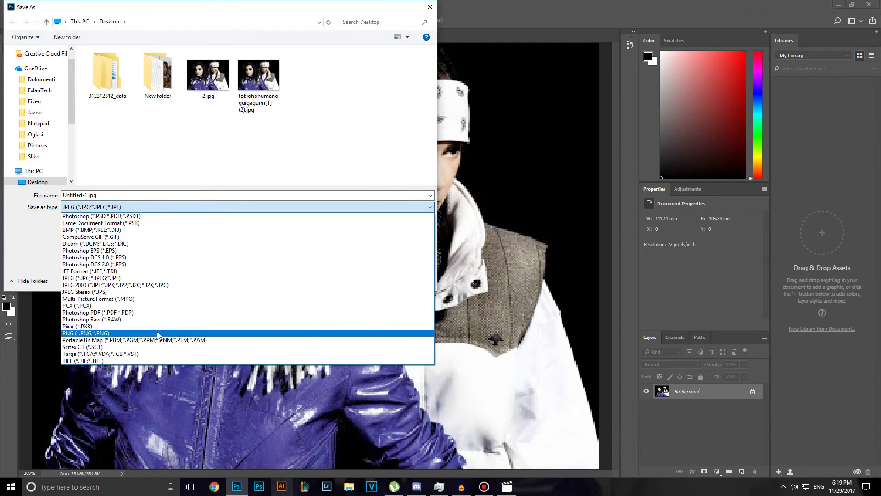
left_click(138, 333)
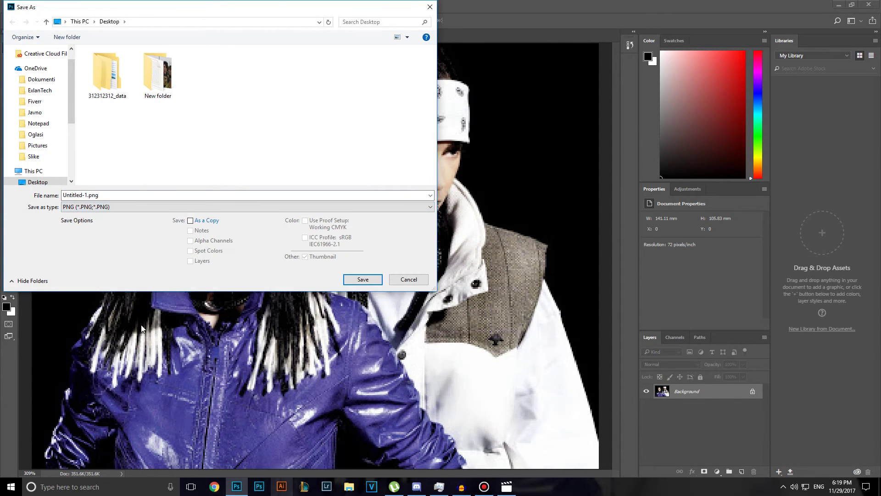
left_click(362, 279)
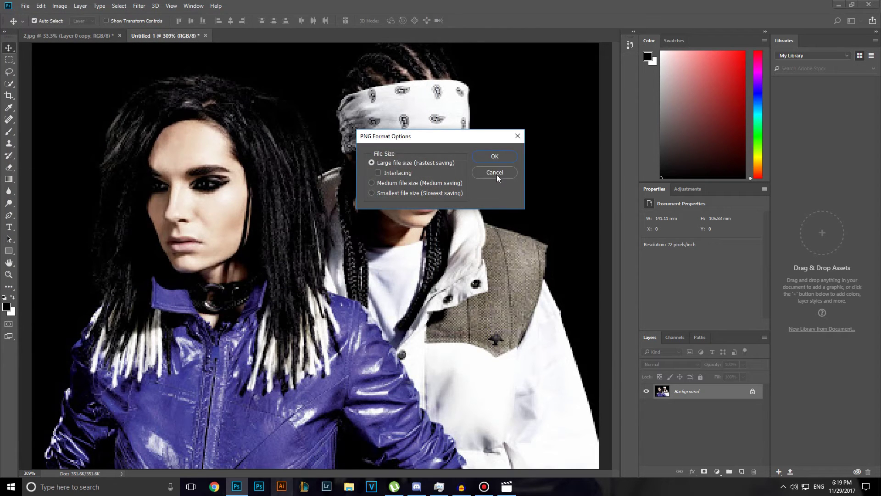
left_click(496, 173)
left_click(65, 36)
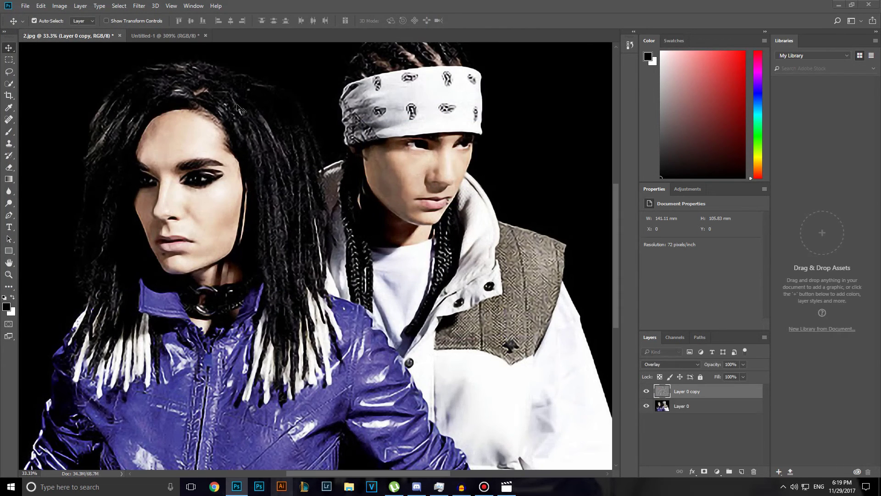
- Save the sharpened 2.jpg to the Desktop as PNG named 3.png, then minimize Photoshop
left_click(25, 6)
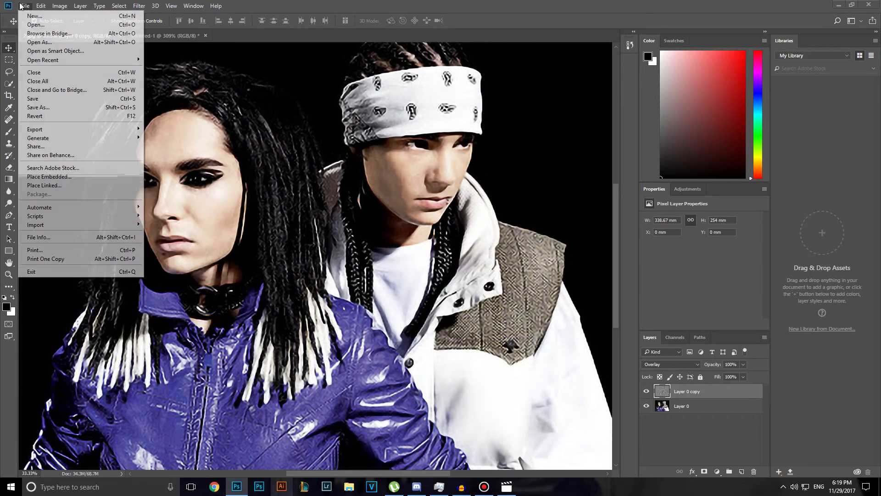
left_click(91, 106)
left_click(128, 207)
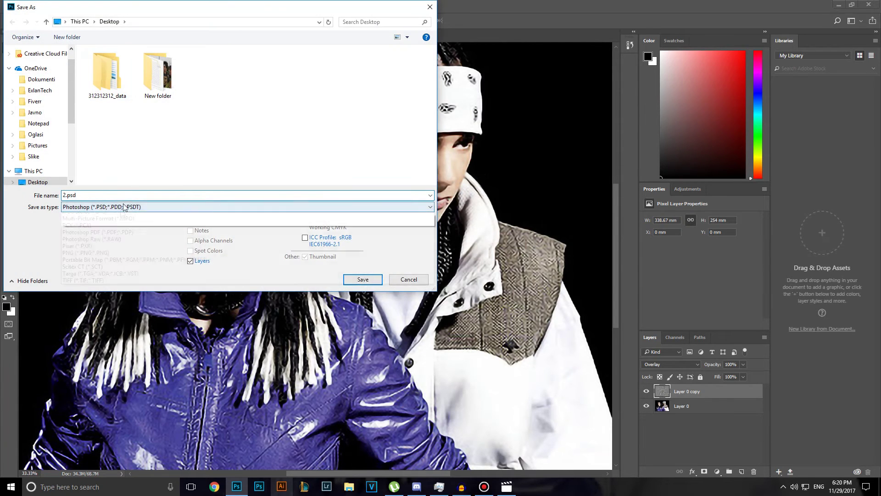
left_click(87, 333)
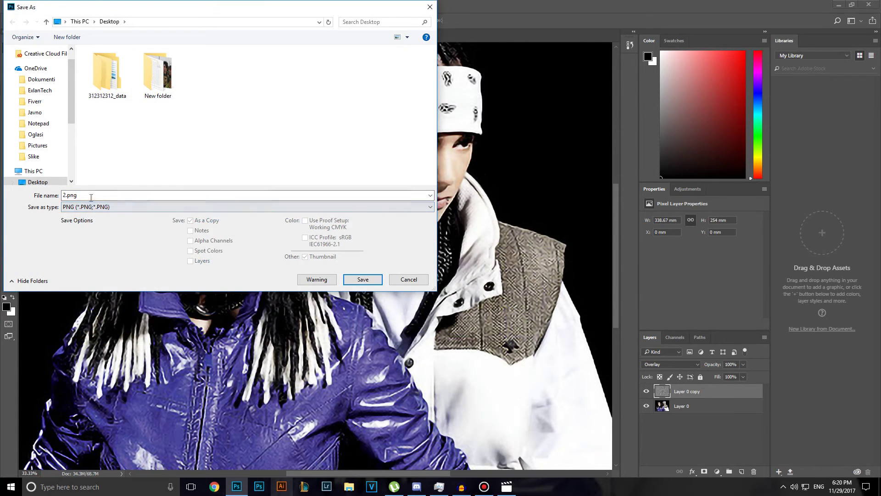
type("3")
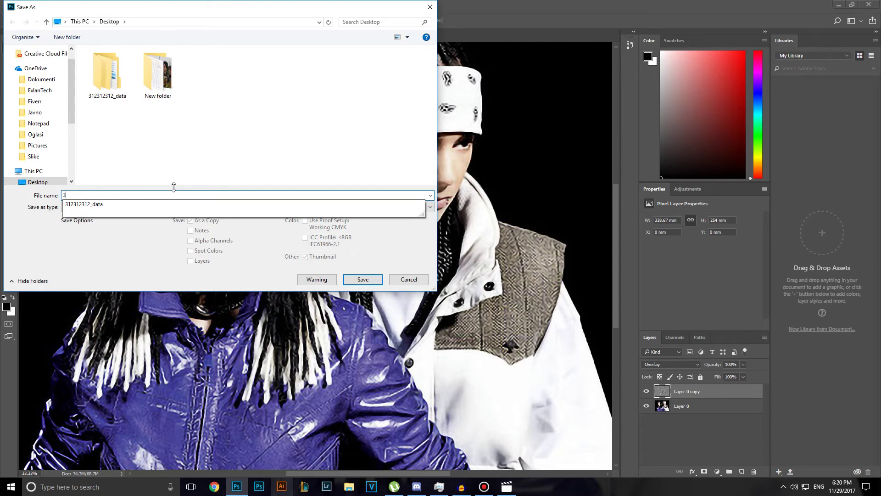
key("Return")
key("Return")
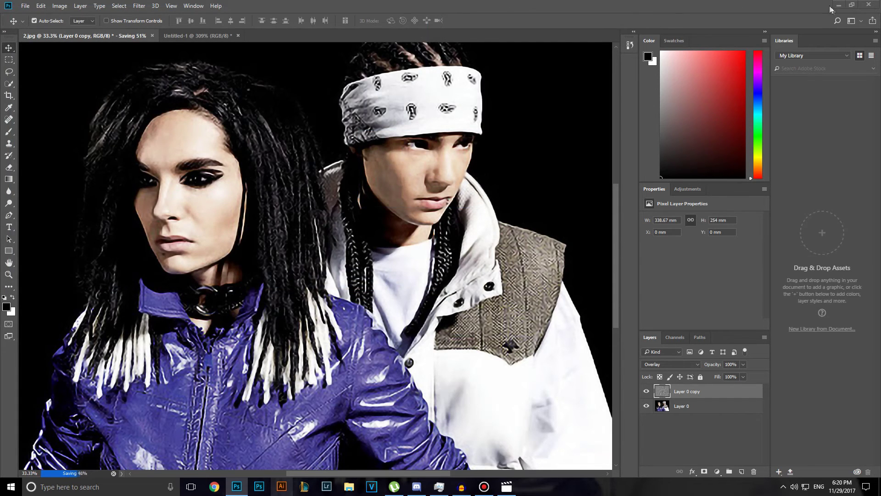
left_click(838, 5)
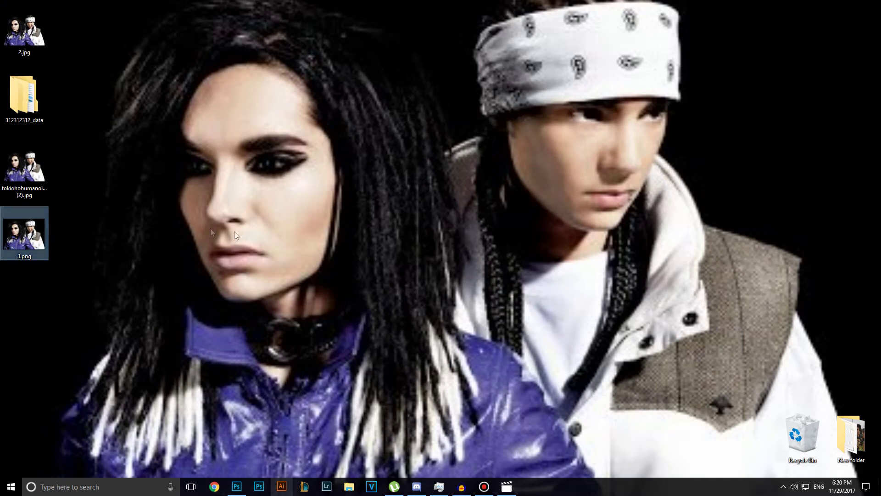
- Open 3.png and the original photo in Photos, reposition them, then close both windows
left_click_drag(24, 232, 661, 170)
double_click(661, 170)
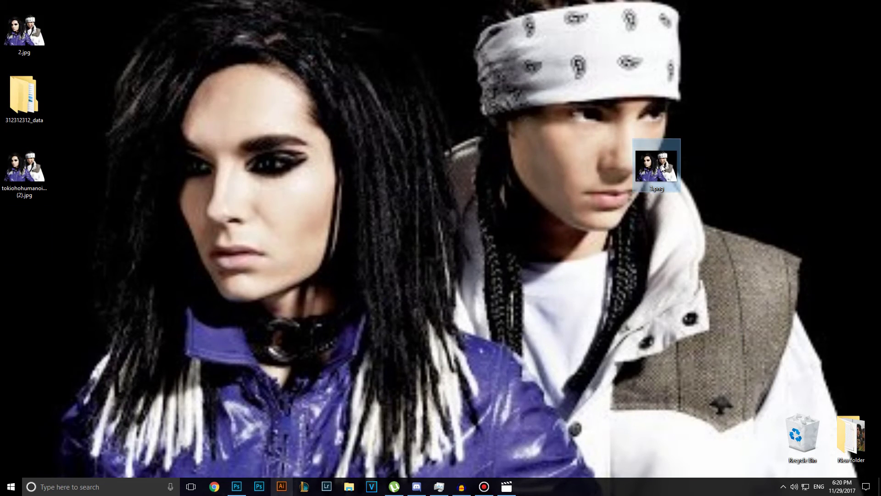
double_click(24, 172)
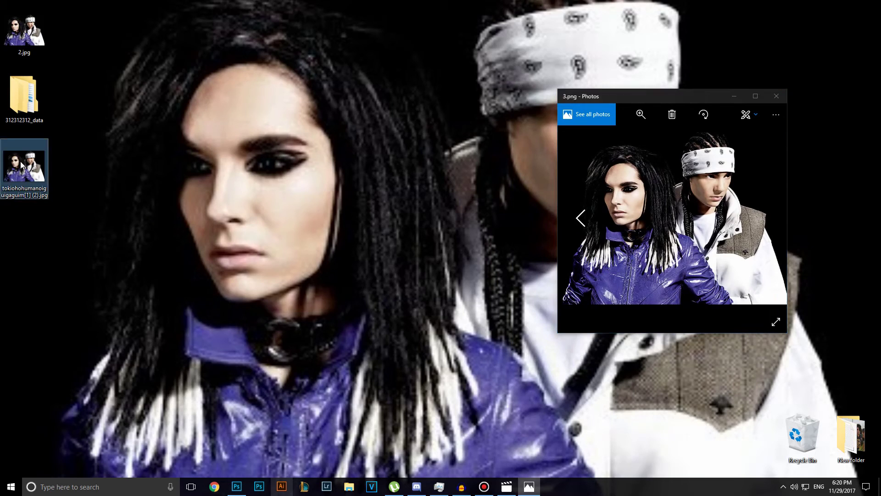
left_click_drag(633, 112, 375, 94)
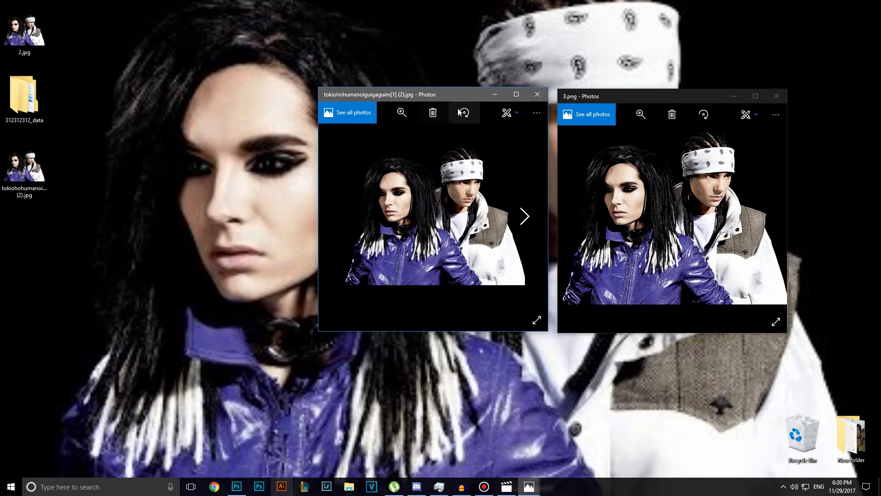
left_click_drag(464, 114, 397, 281)
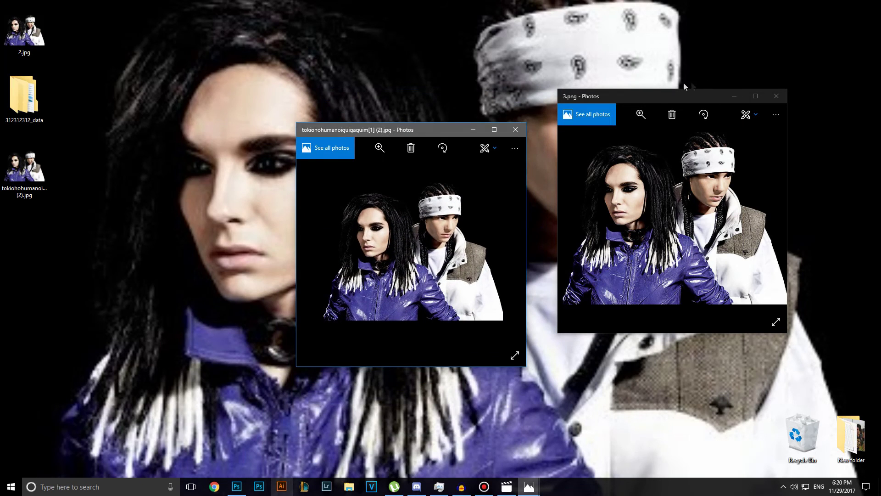
left_click(516, 129)
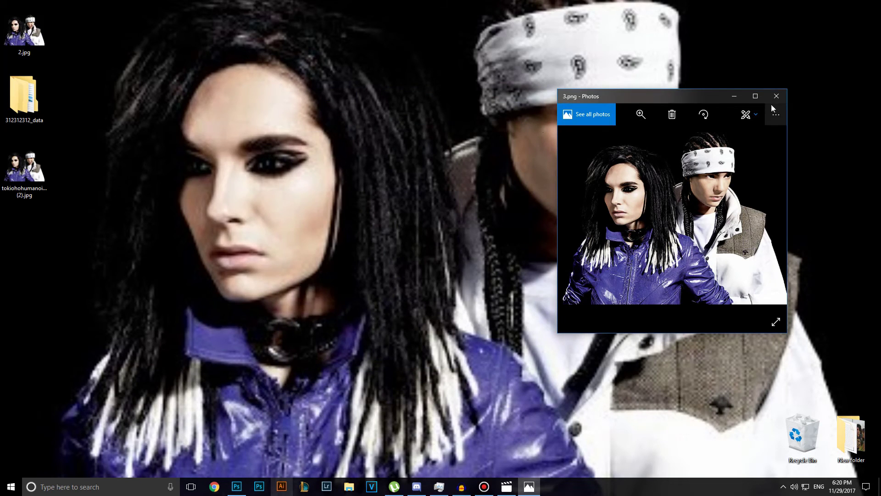
left_click(777, 96)
- Reopen 3.png and the original photo in Photos and place their windows side by side
left_click_drag(656, 168, 27, 230)
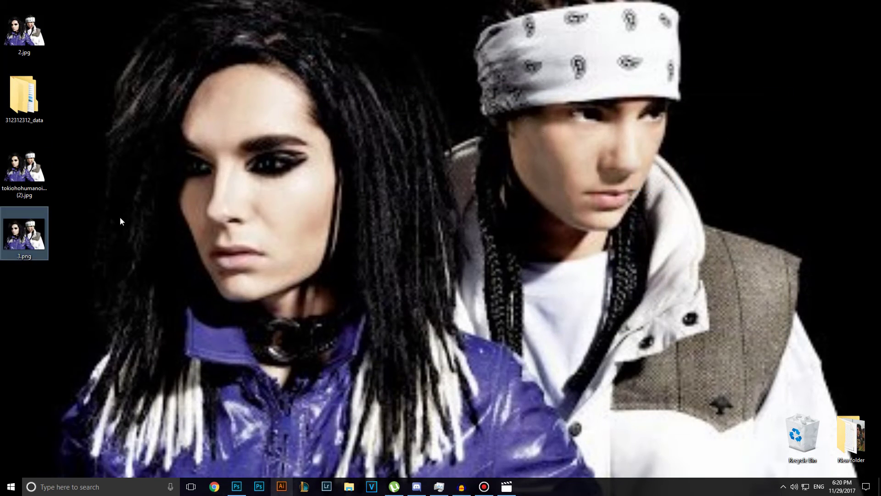
double_click(28, 226)
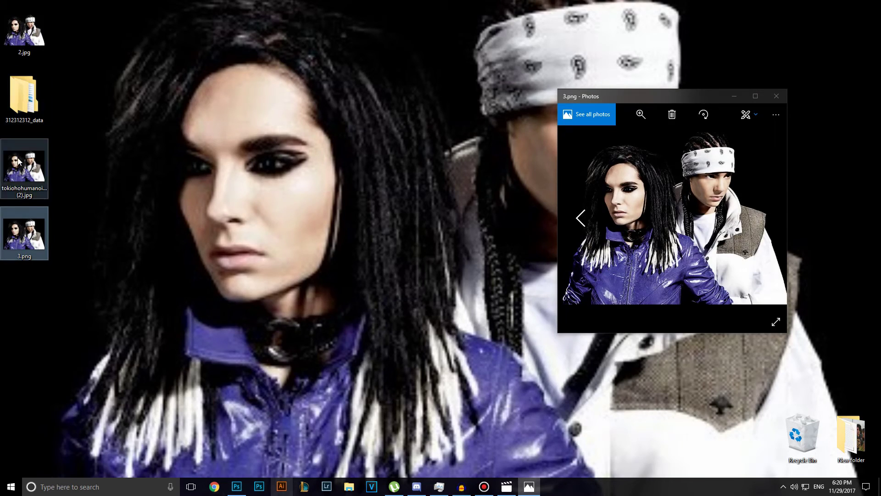
double_click(23, 166)
left_click_drag(668, 111, 418, 101)
left_click_drag(590, 94, 615, 95)
left_click_drag(467, 101, 254, 94)
- Open 2.jpg too and arrange the original, 2.jpg and 3.png windows side by side
double_click(24, 31)
left_click_drag(400, 102, 88, 131)
left_click_drag(224, 92, 409, 99)
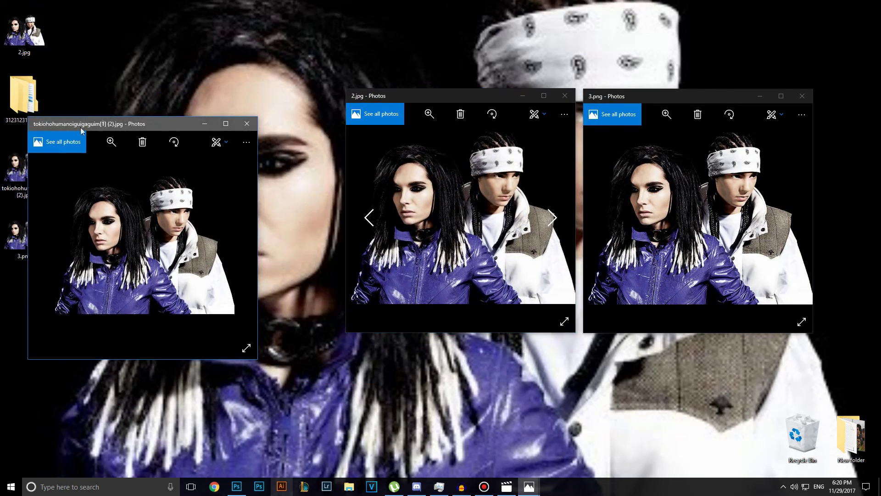
left_click_drag(81, 127, 153, 106)
left_click(363, 154)
left_click(700, 197)
left_click(233, 211)
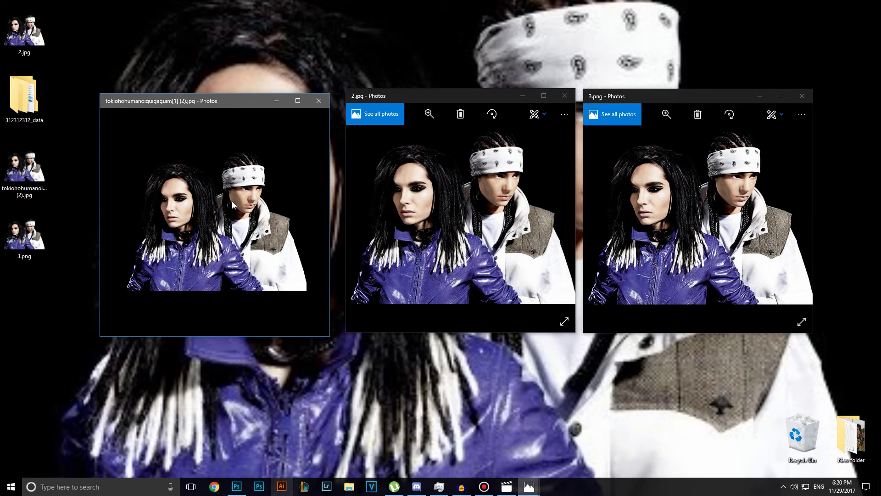
- Zoom the original photo onto the left face and 2.jpg onto the nose and lips
double_click(232, 201)
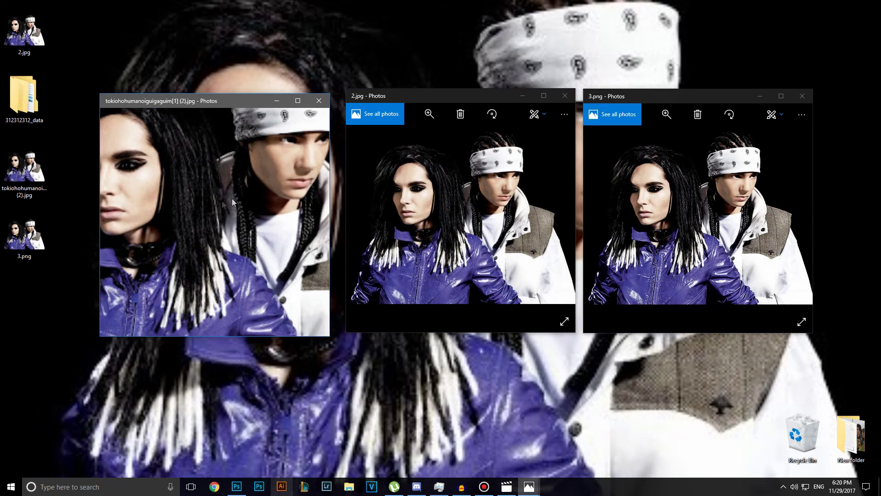
scroll(239, 225, "up", 2)
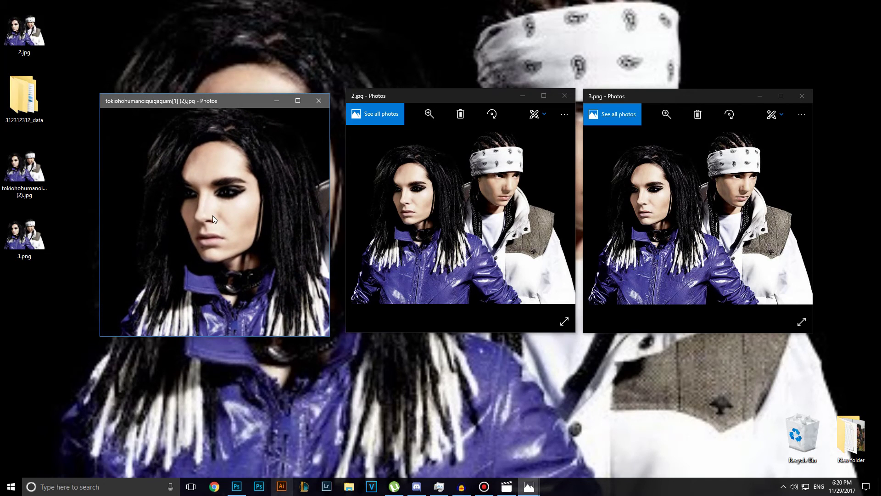
scroll(213, 216, "up", 2)
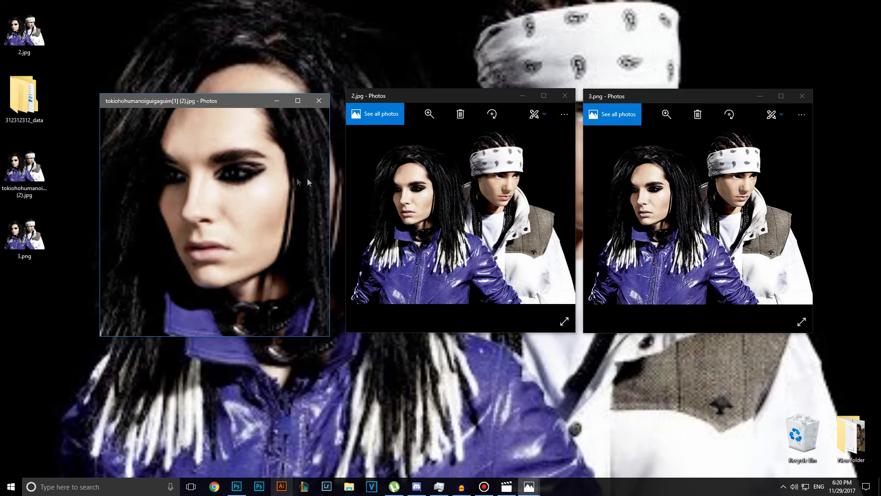
left_click(418, 206)
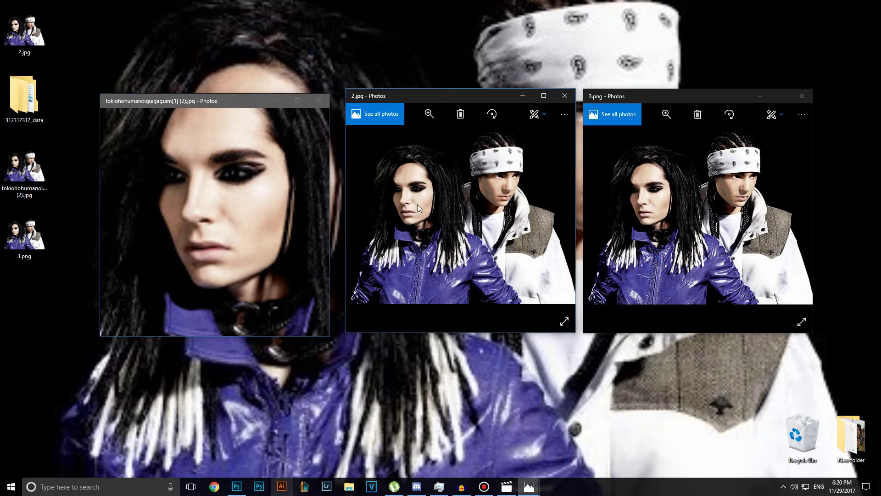
scroll(418, 205, "up", 1)
scroll(417, 206, "up", 5)
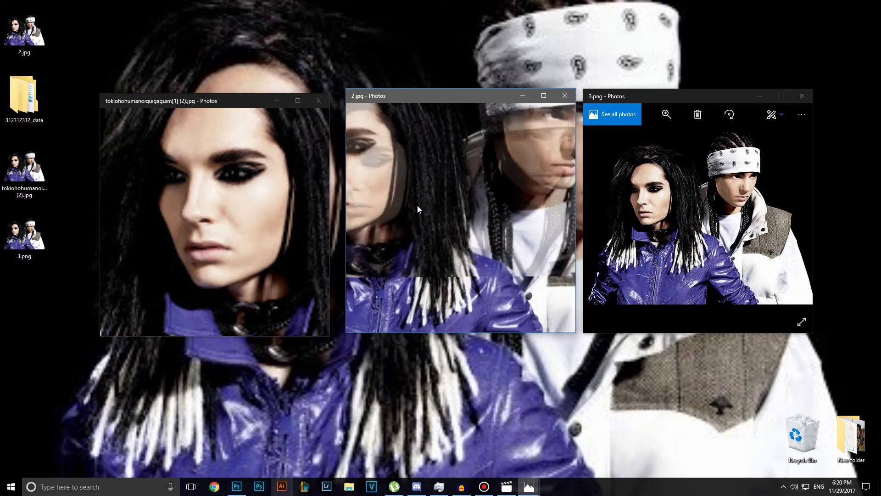
scroll(547, 262, "down", 3)
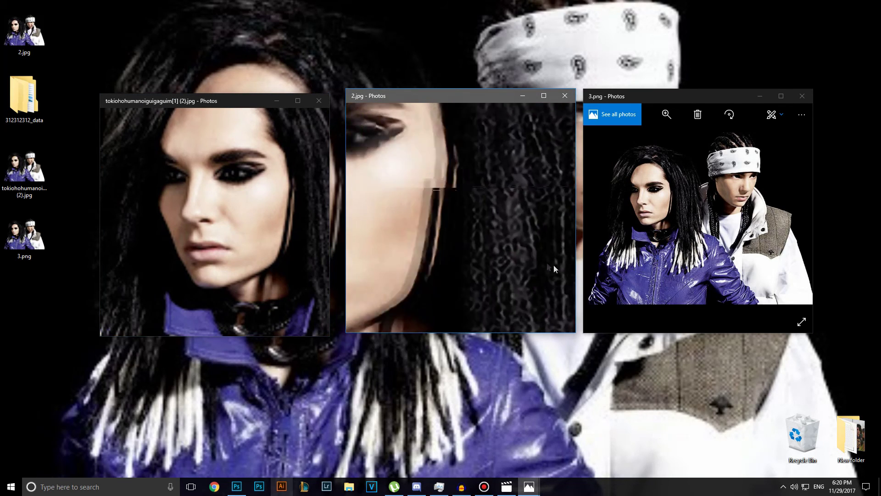
scroll(441, 211, "up", 2)
left_click_drag(441, 210, 500, 209)
scroll(456, 171, "up", 1)
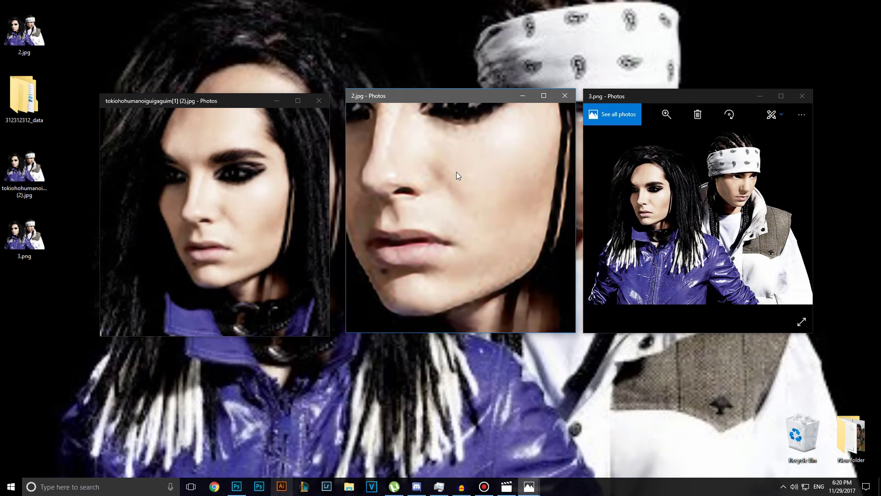
scroll(456, 172, "down", 3)
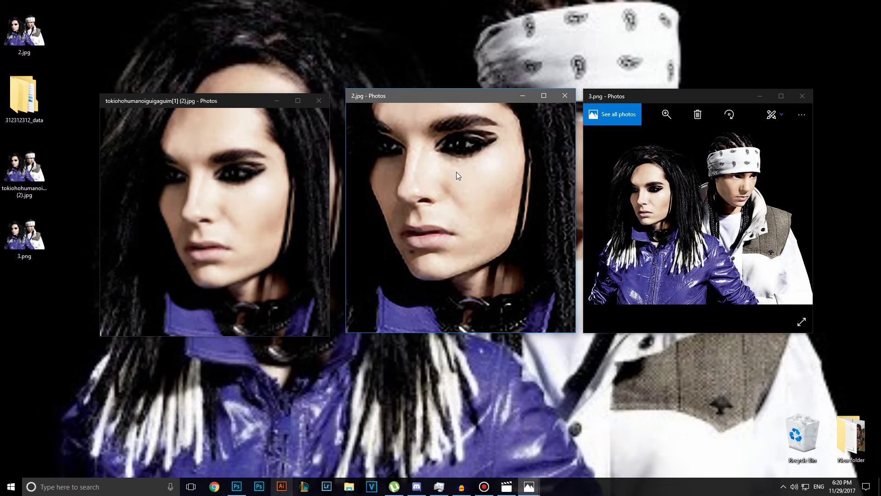
left_click_drag(457, 172, 446, 188)
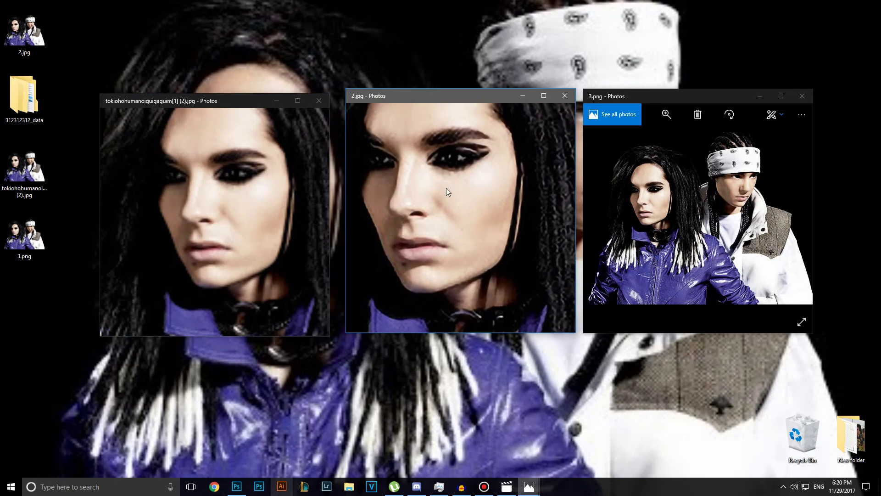
- Zoom into the face in 3.png and realign the three viewers side by side
double_click(660, 218)
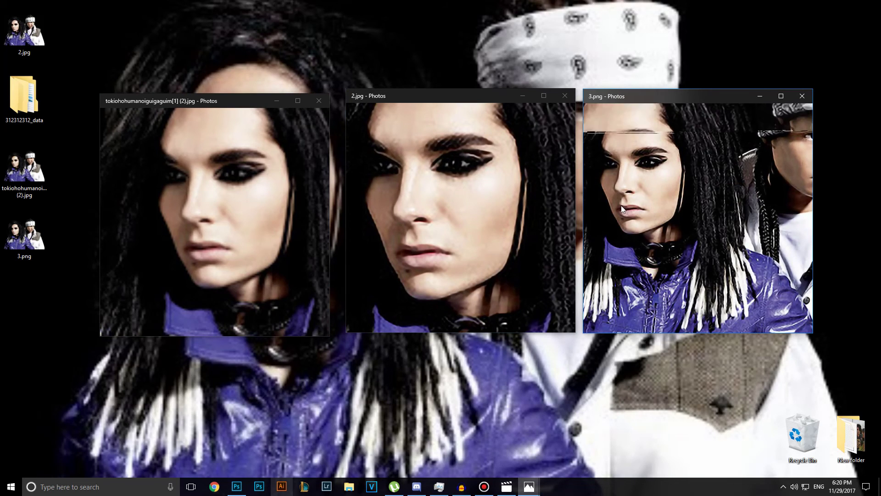
scroll(620, 195, "up", 2)
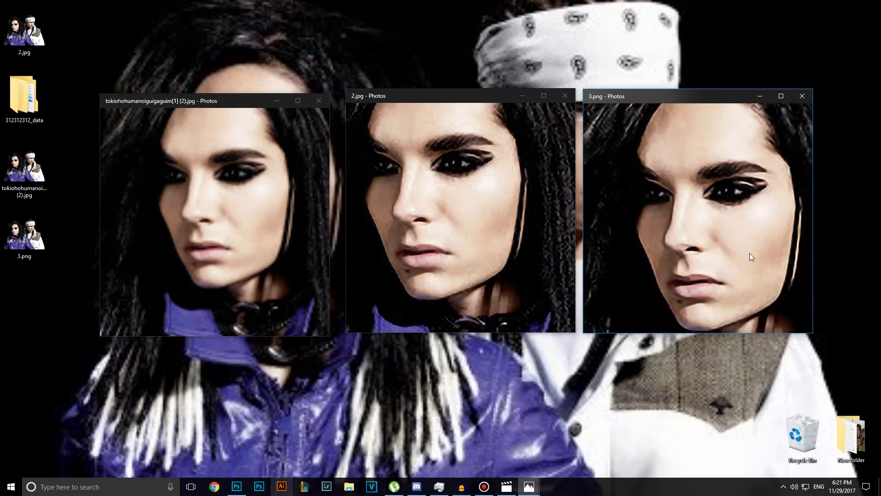
left_click_drag(750, 252, 734, 241)
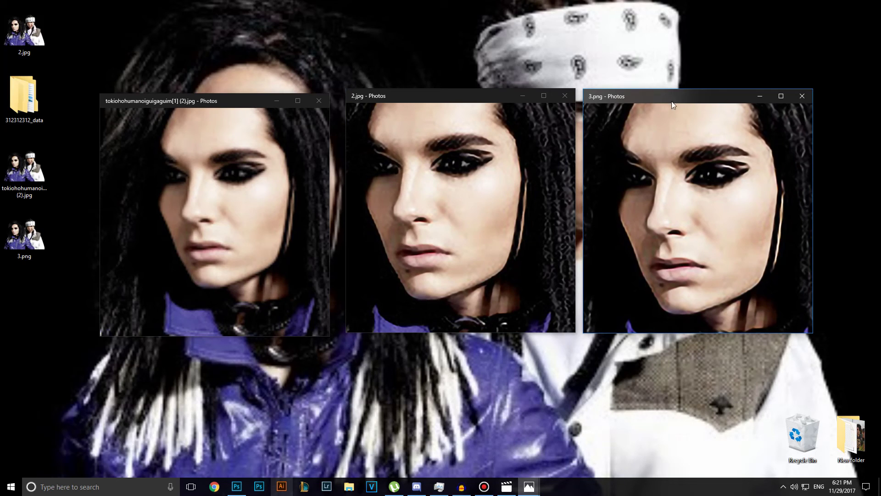
left_click_drag(672, 102, 674, 92)
left_click(471, 90)
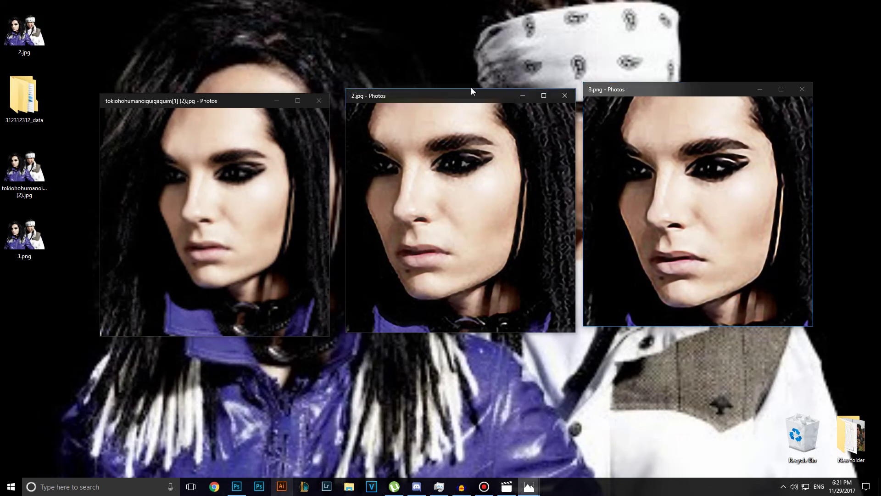
left_click_drag(472, 89, 481, 83)
left_click_drag(207, 99, 232, 98)
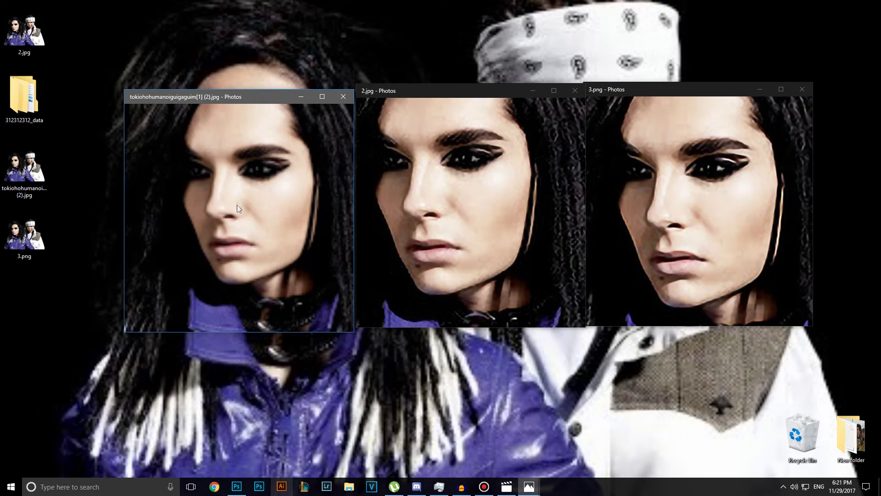
- Zoom the viewers back out to full pictures
scroll(225, 239, "down", 5)
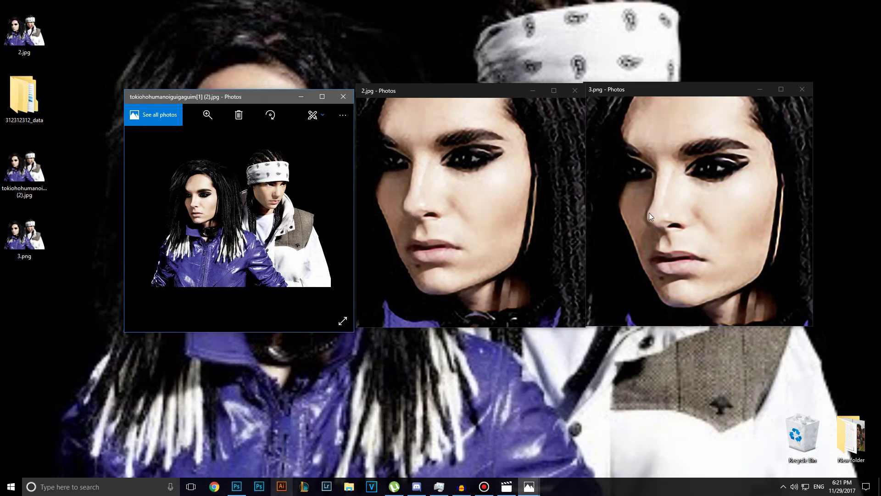
scroll(649, 213, "down", 5)
left_click(470, 203)
scroll(475, 203, "down", 5)
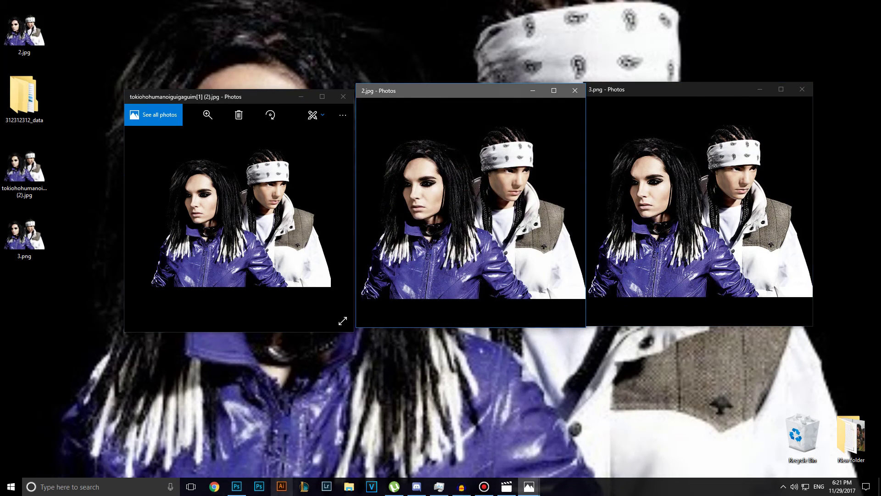
- Close the 3.png, 2.jpg and original photo viewers
left_click(802, 89)
left_click(575, 91)
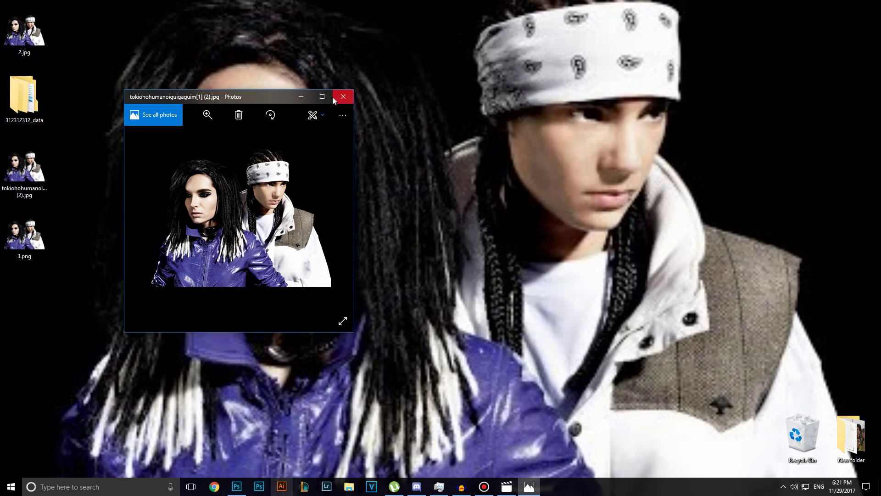
left_click(334, 97)
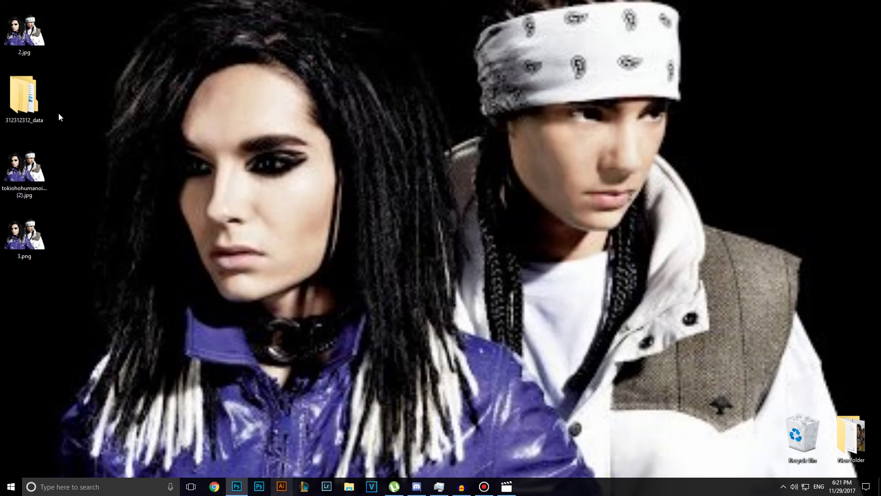
left_click(23, 168)
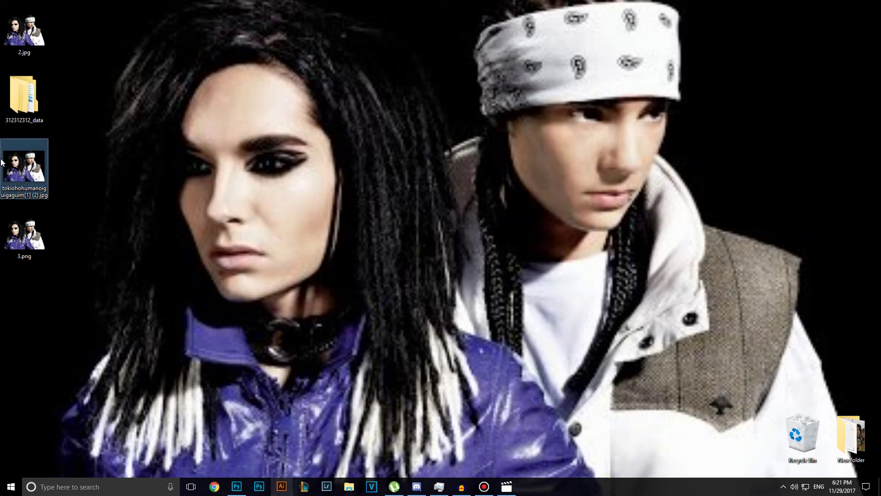
- Try 2.jpg, 3.png and then the original image as the desktop wallpaper
right_click(18, 43)
left_click(59, 80)
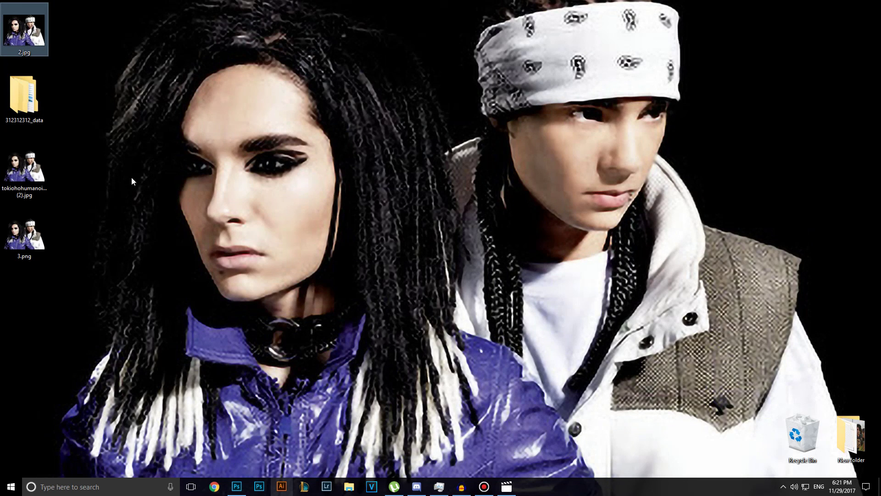
right_click(30, 229)
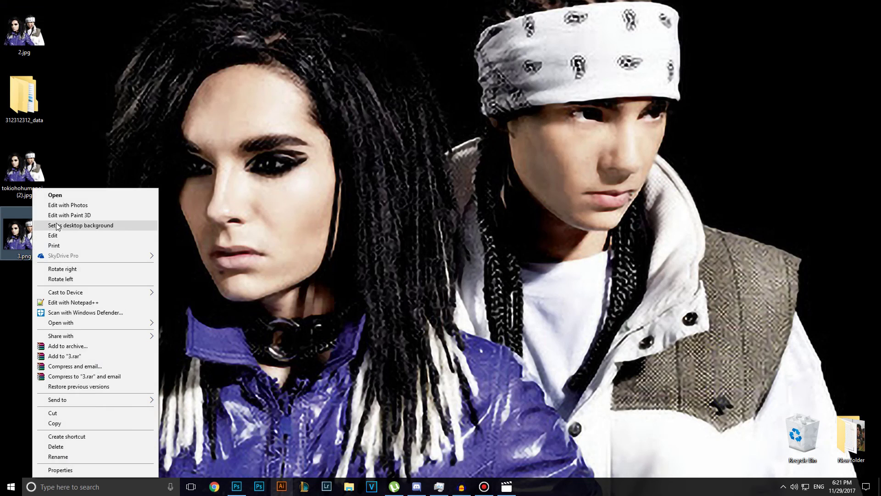
left_click(59, 226)
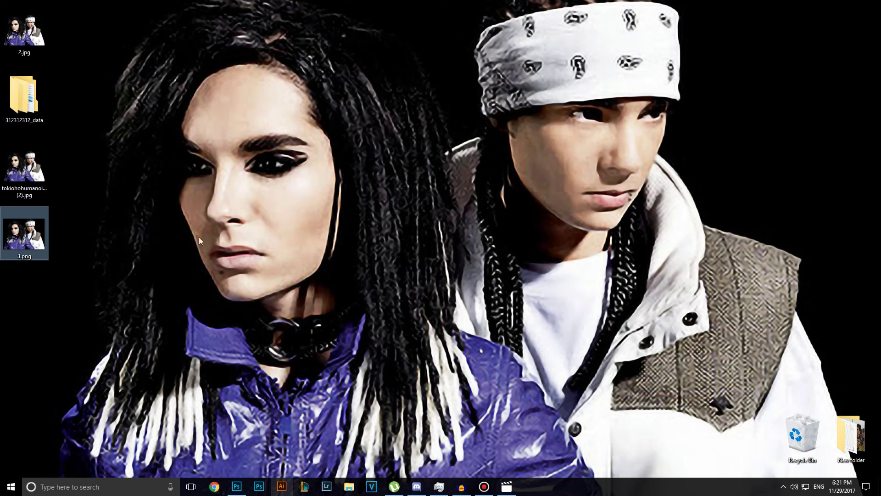
right_click(25, 166)
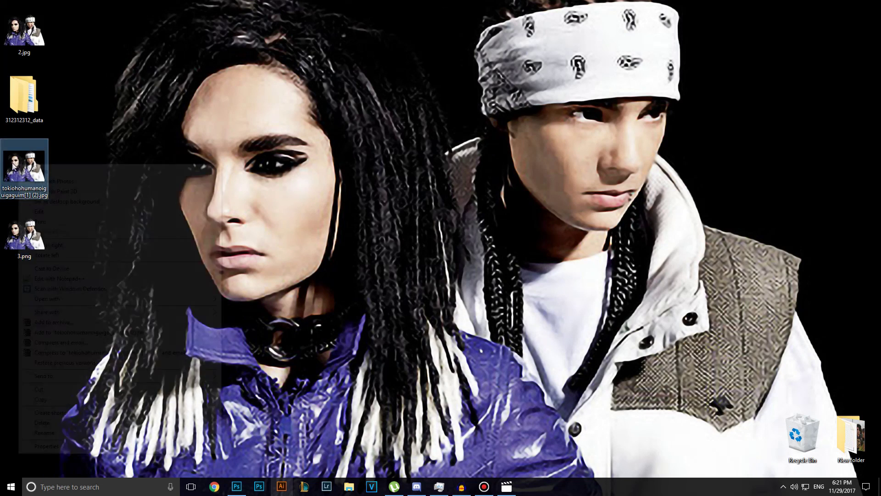
left_click(41, 200)
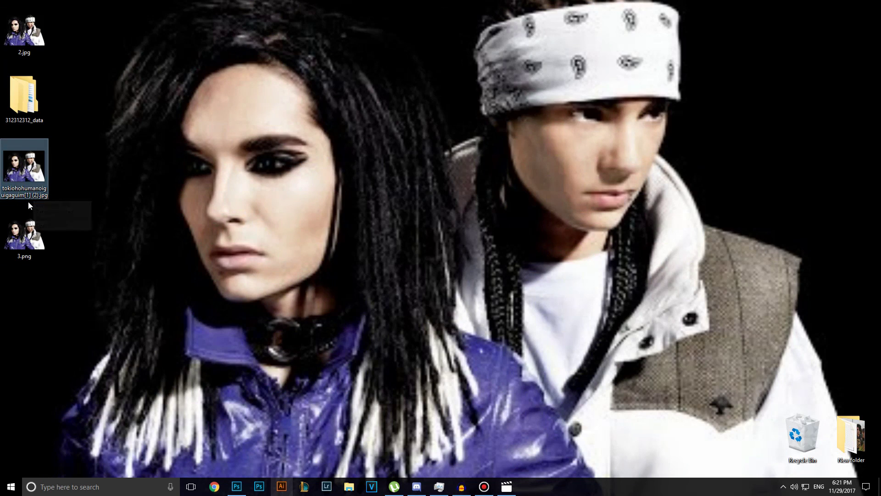
right_click(28, 202)
right_click(9, 238)
left_click(51, 225)
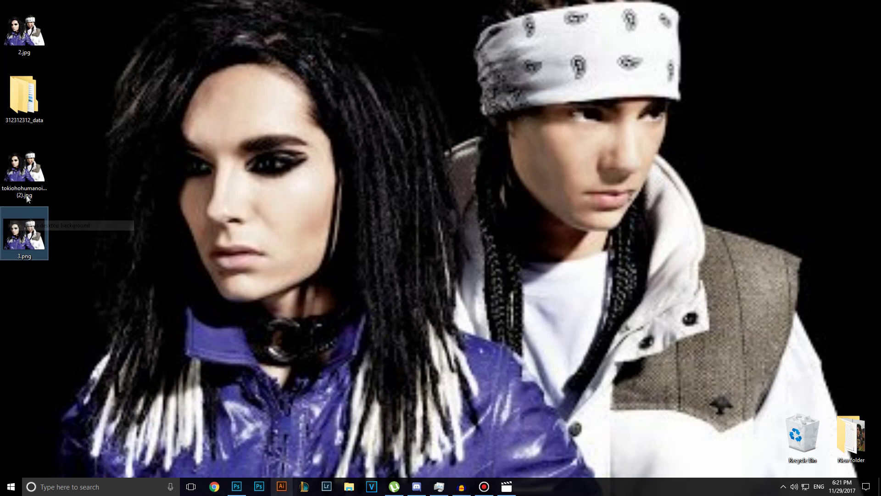
right_click(22, 177)
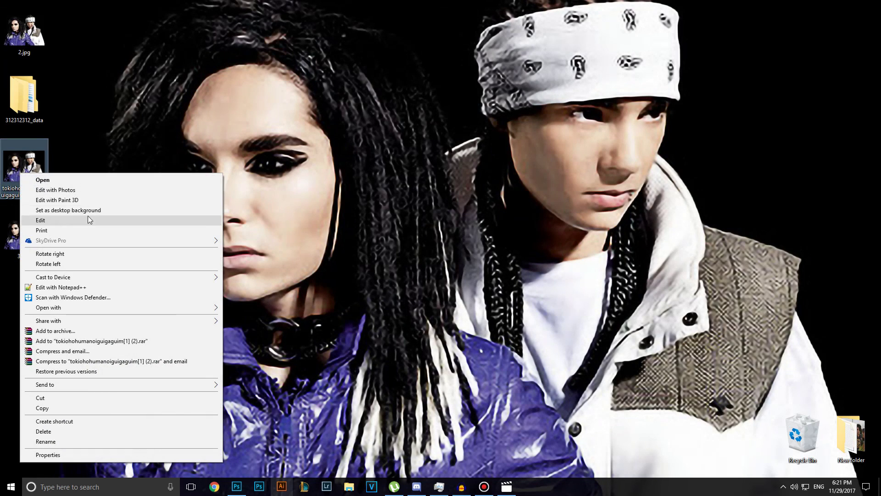
left_click(82, 214)
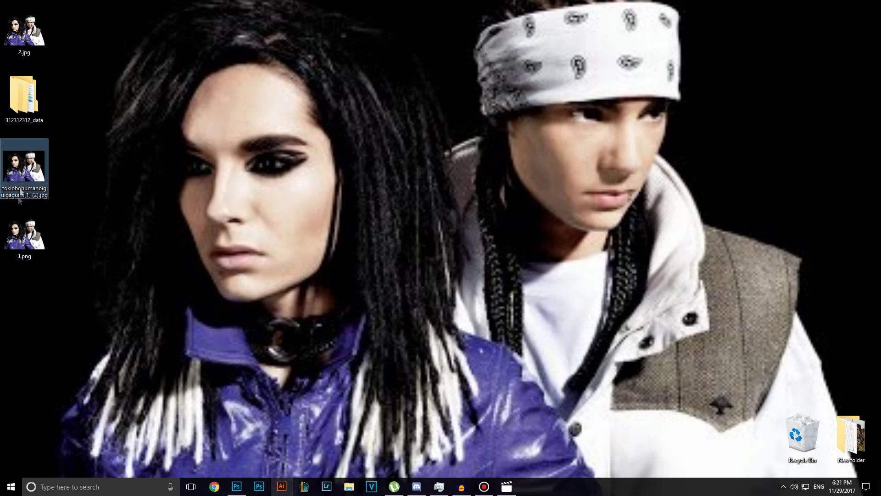
- Switch the desktop wallpaper to 2.jpg and then to 3.png
right_click(17, 50)
right_click(17, 22)
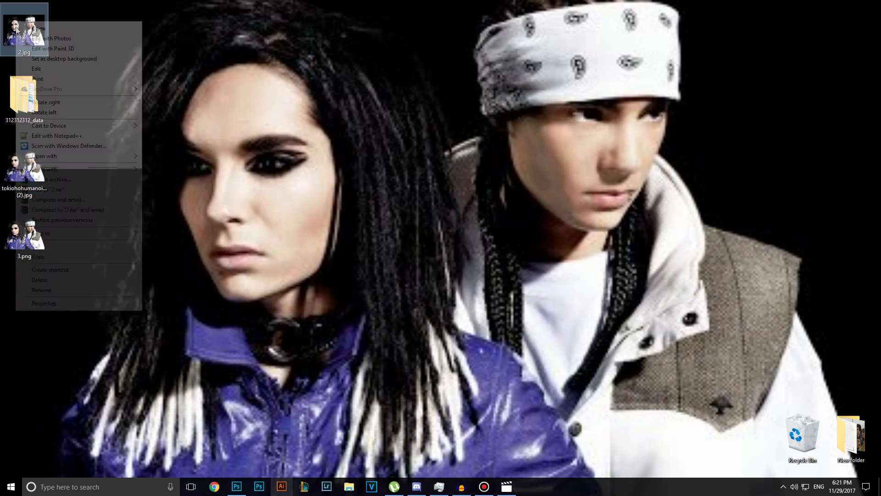
left_click(35, 59)
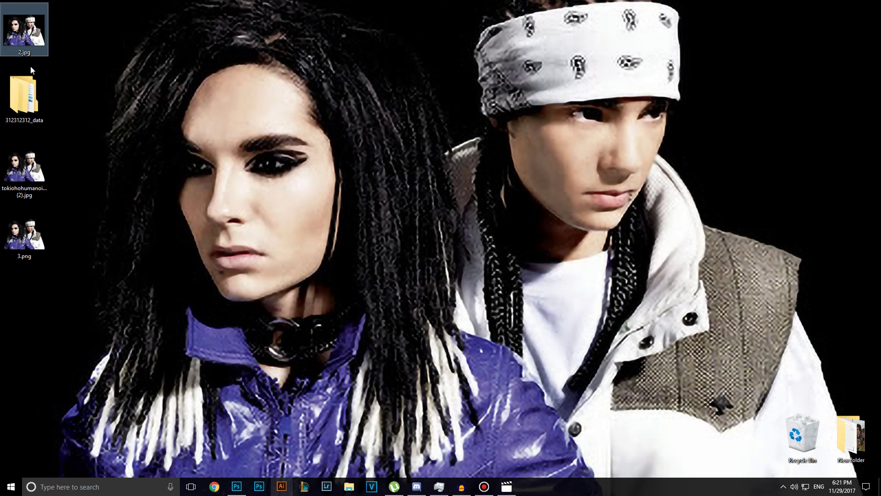
right_click(30, 221)
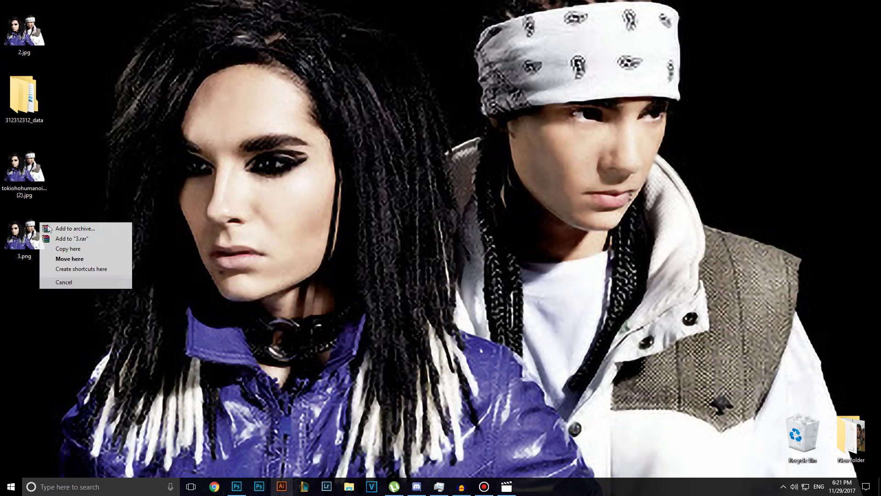
right_click(19, 227)
left_click(56, 225)
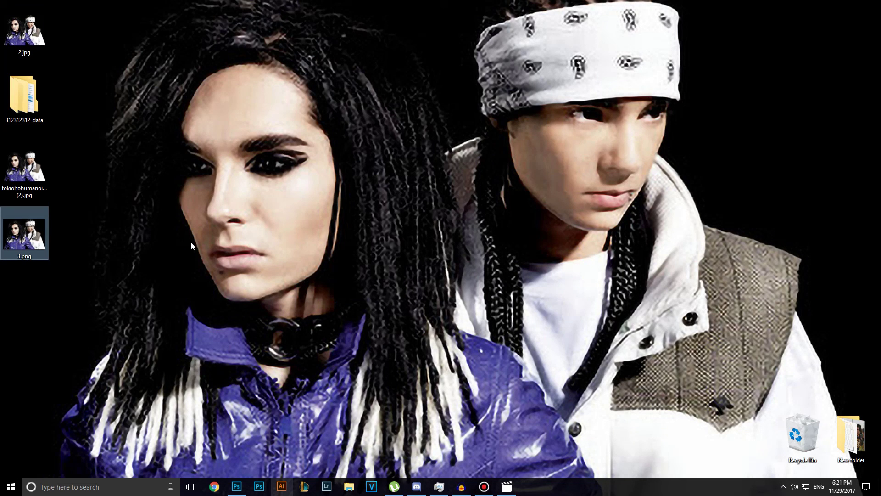